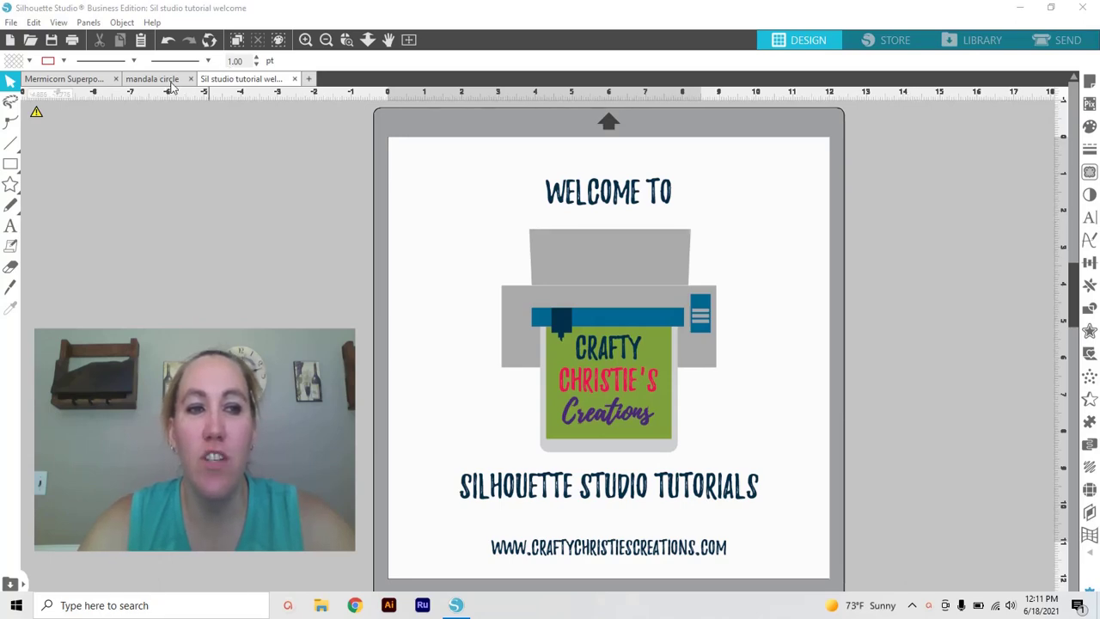
Step: Bring up the Mermicorn Superpower design document from its tab
click(82, 79)
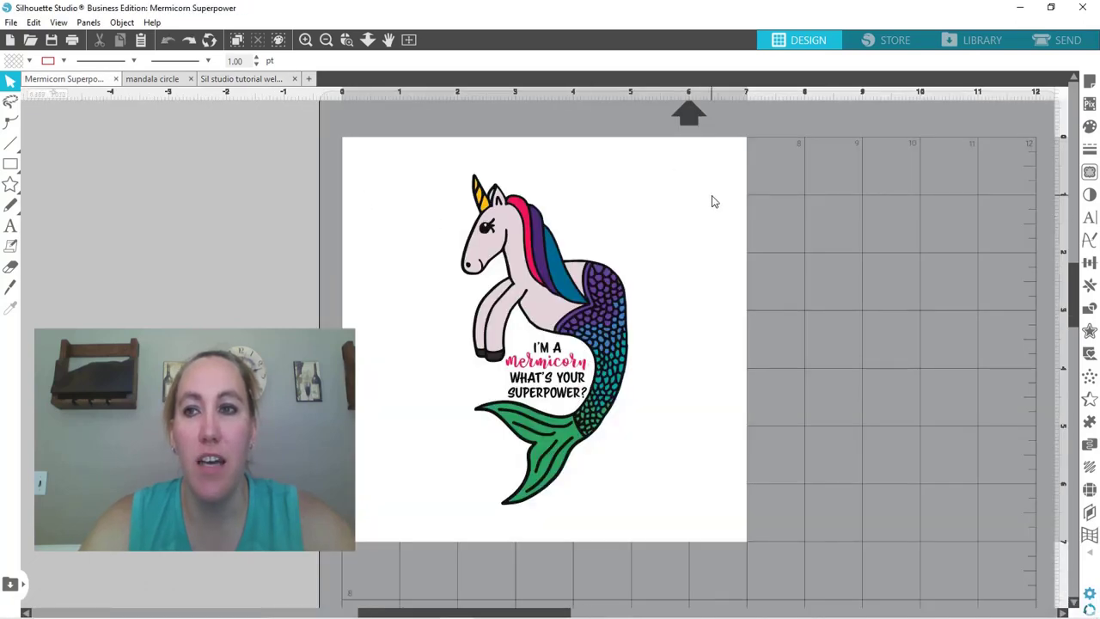
Step: Set the page media size to Letter, 8.500 × 11.000 in, in Page Setup
click(1089, 82)
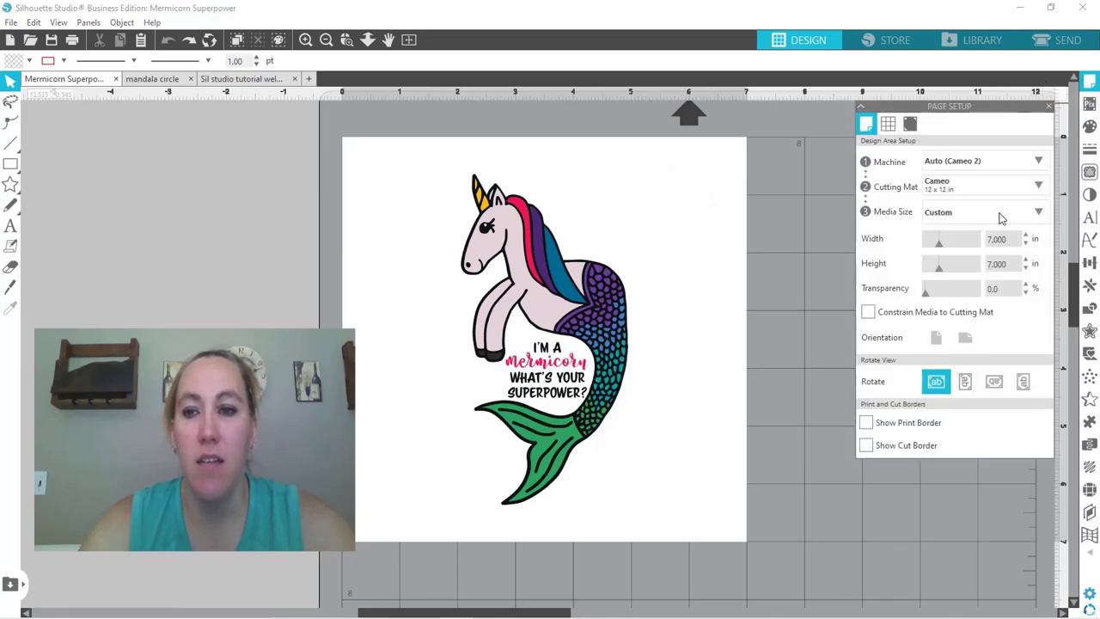
click(969, 214)
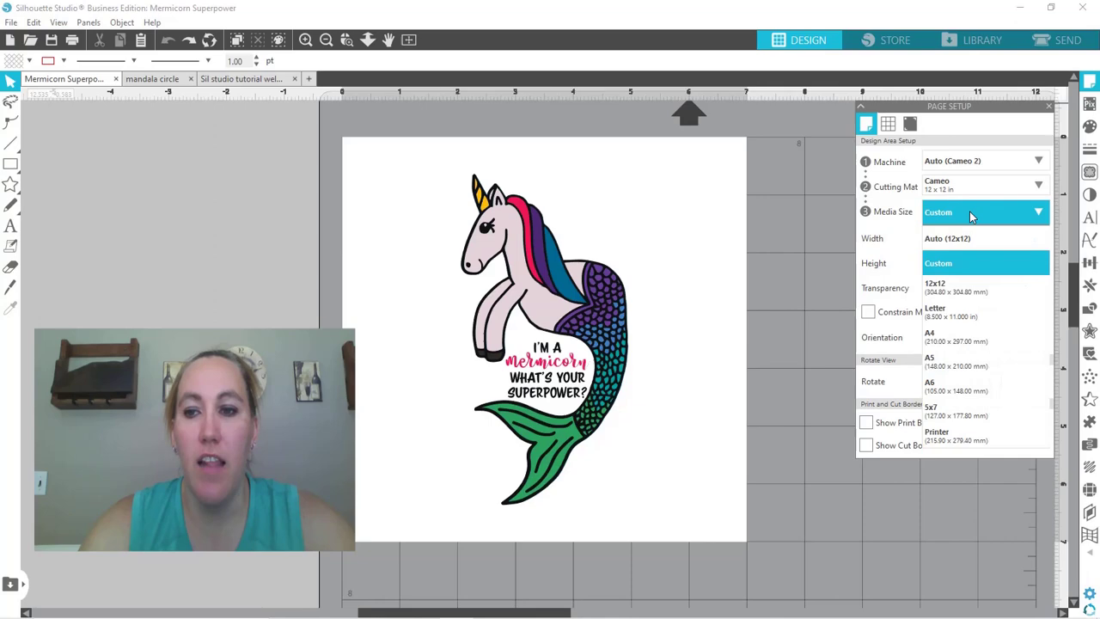
click(949, 316)
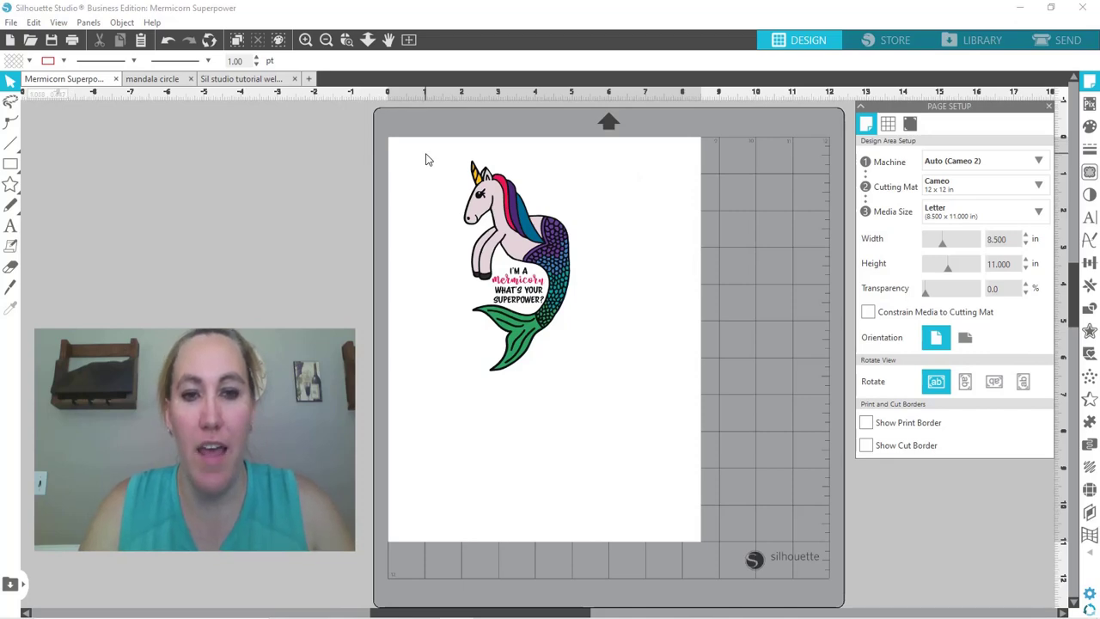
Step: Scale the whole mermicorn design to about 5.379 × 10.645 in and position it on the page
key(ctrl+a)
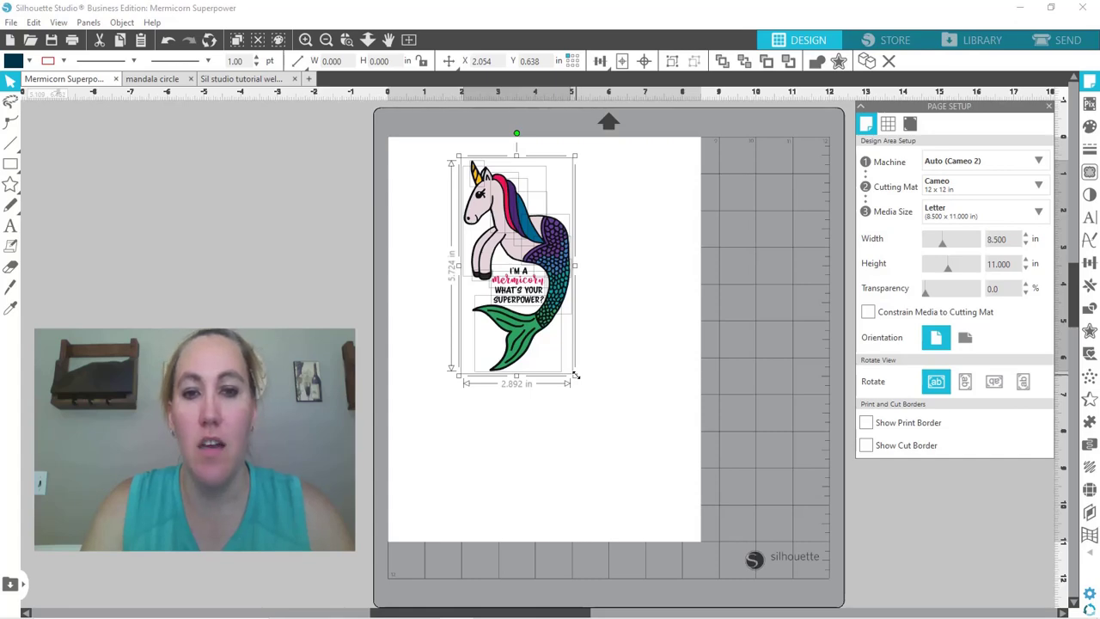
drag(615, 421, 664, 480)
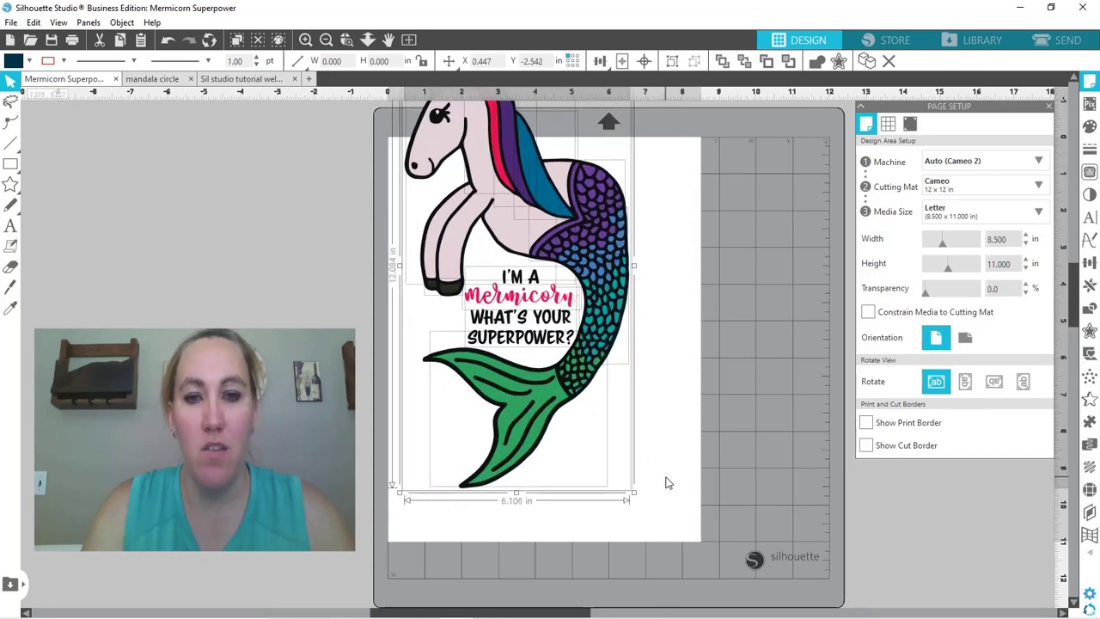
drag(590, 249, 614, 312)
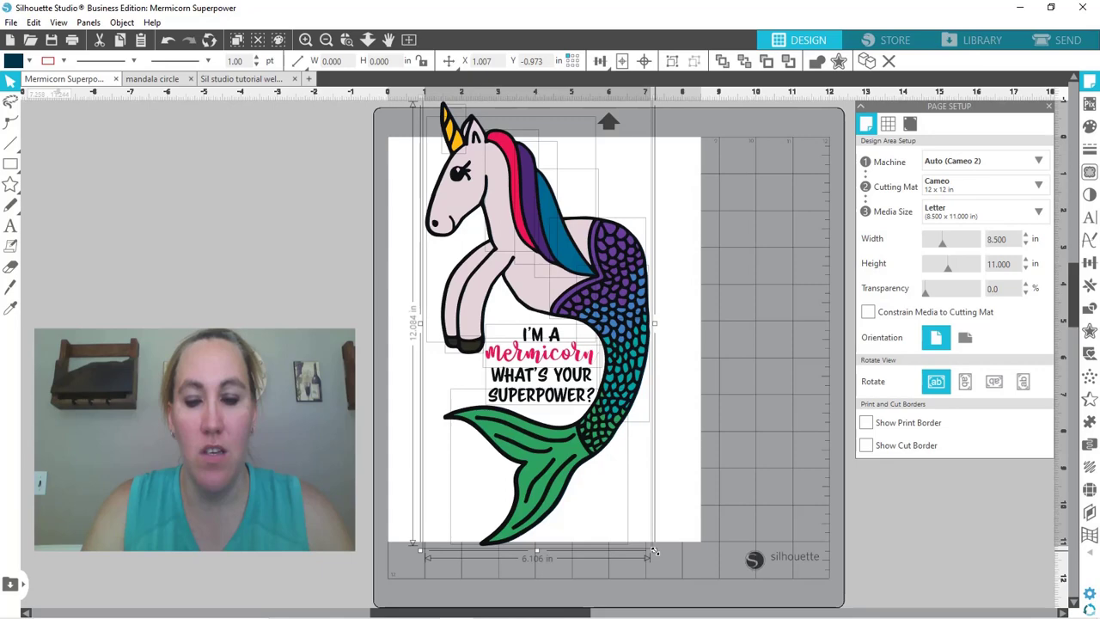
drag(652, 546, 632, 496)
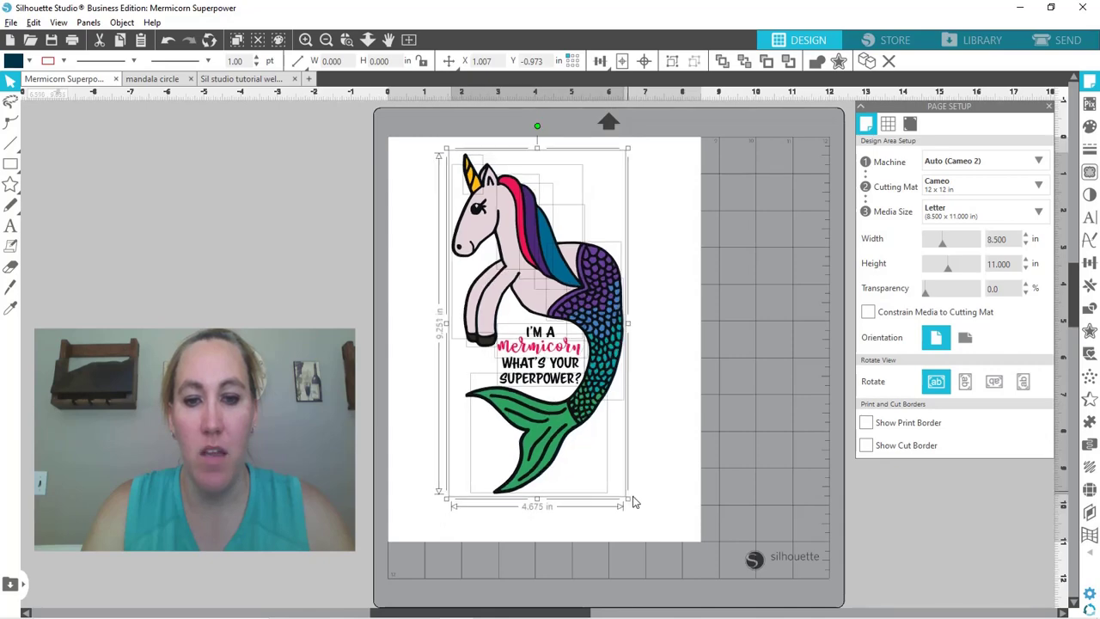
key(ctrl+z)
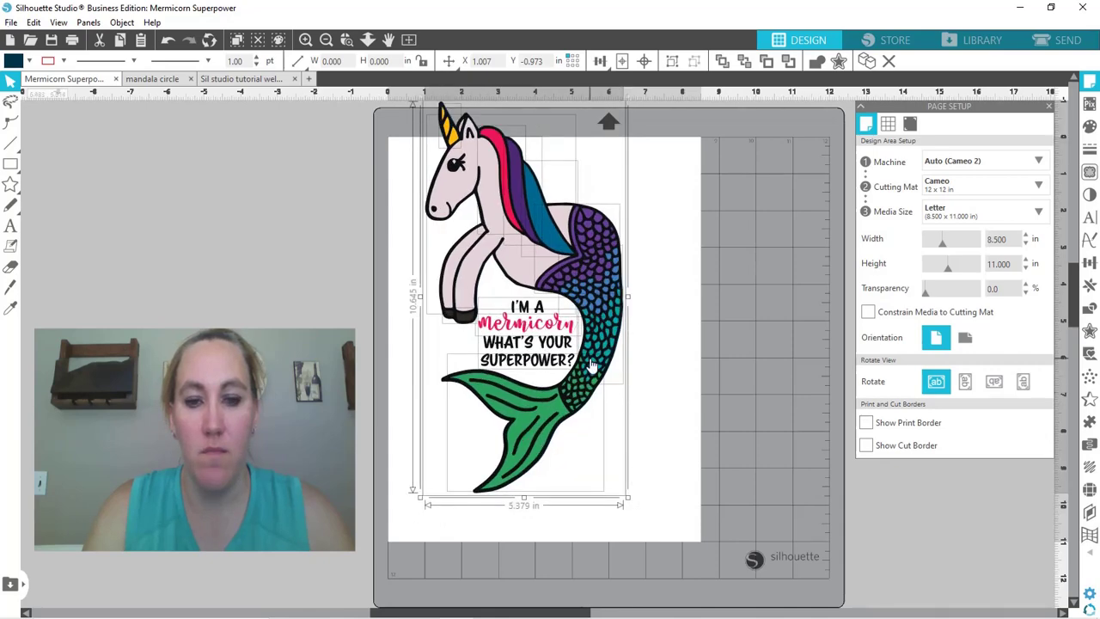
drag(590, 365, 613, 407)
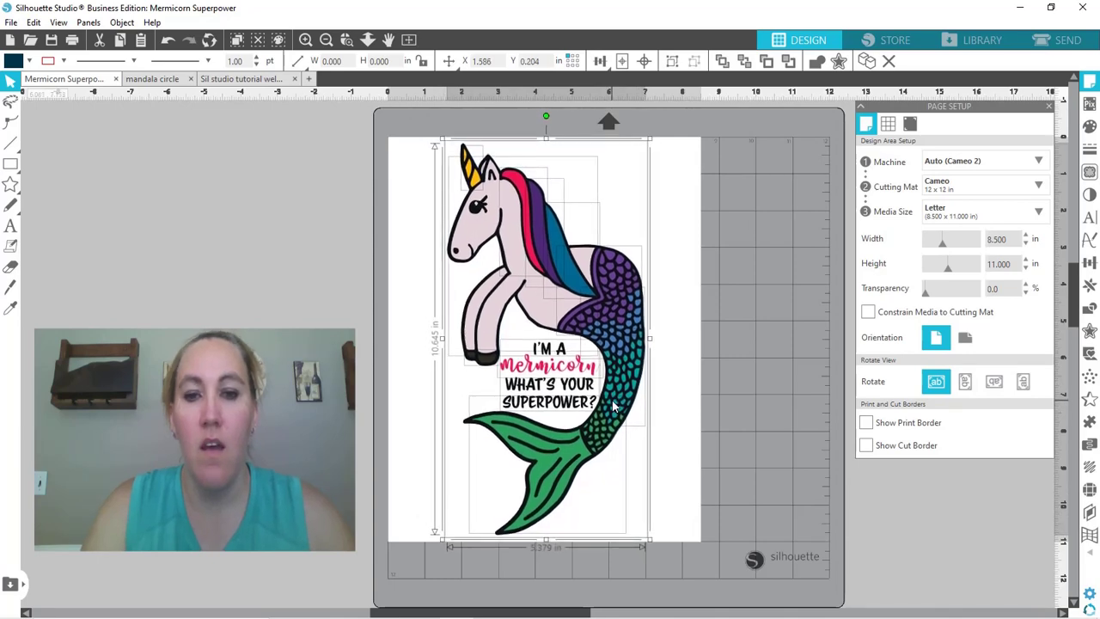
Step: Delete the unicorn's pink and navy body layers so the body shows white
click(785, 219)
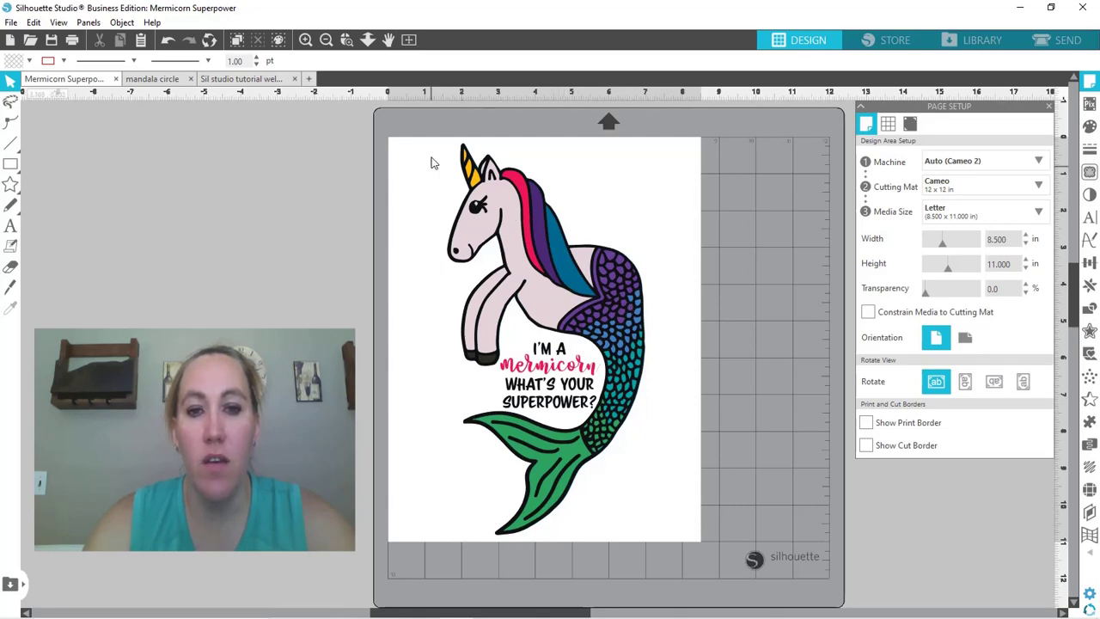
click(510, 204)
key(Delete)
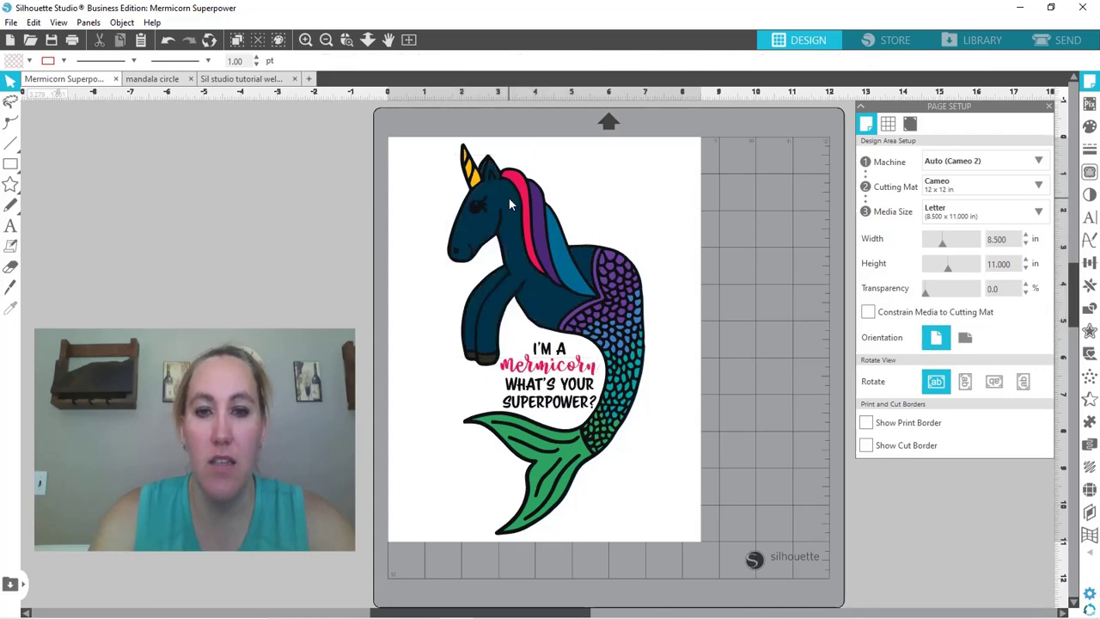
click(509, 205)
key(Delete)
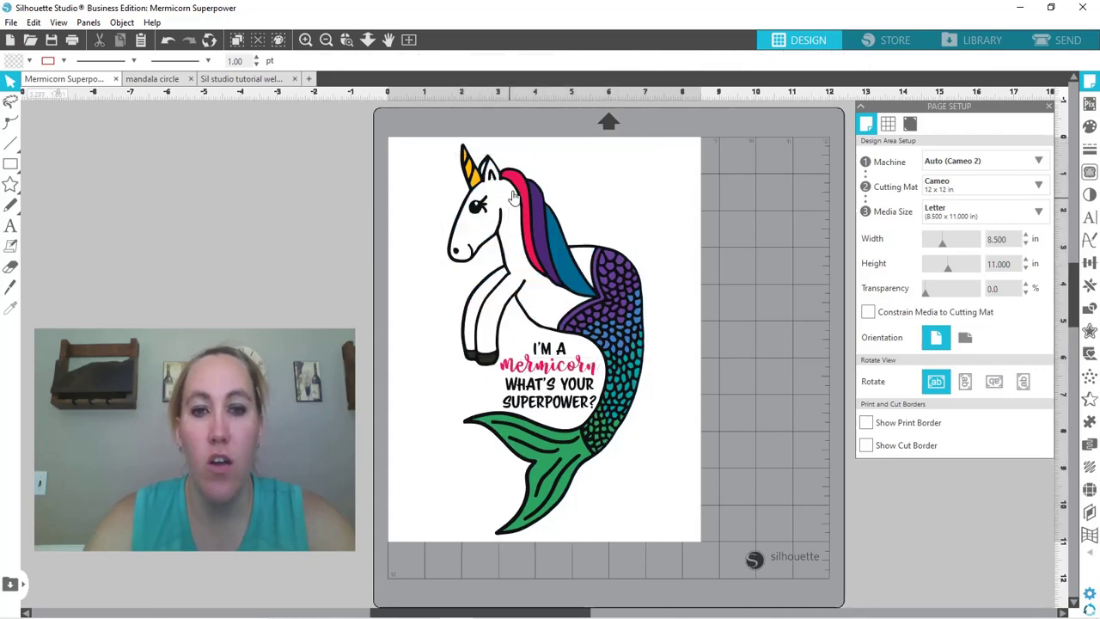
Step: Move the black outline aside, then delete the horn, mane, upper scale pieces and small black mark
drag(520, 234, 244, 213)
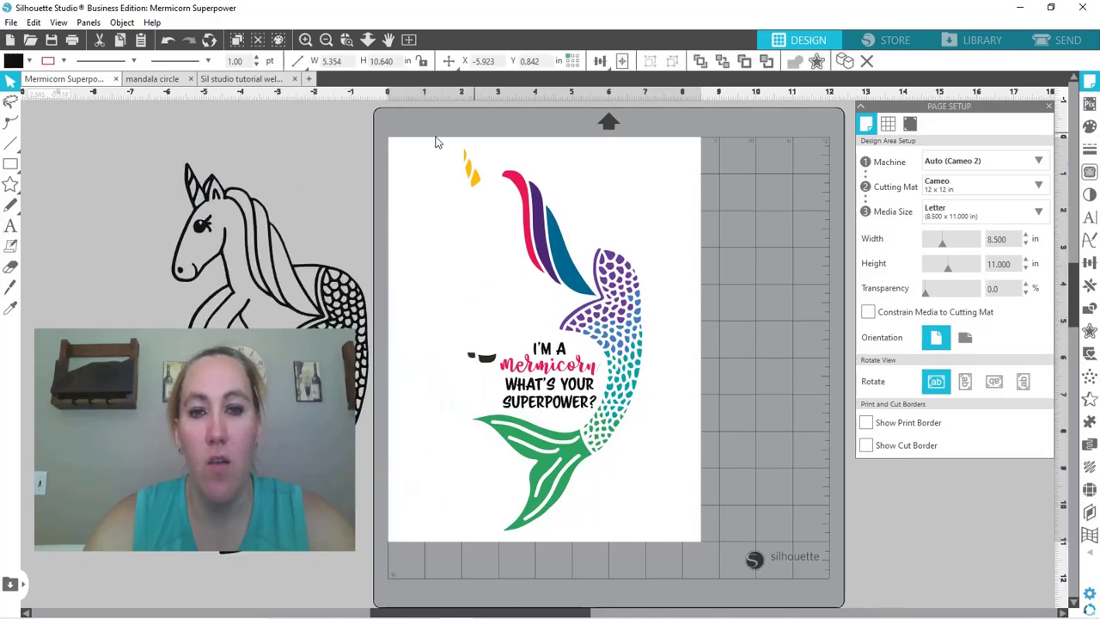
drag(432, 143, 646, 284)
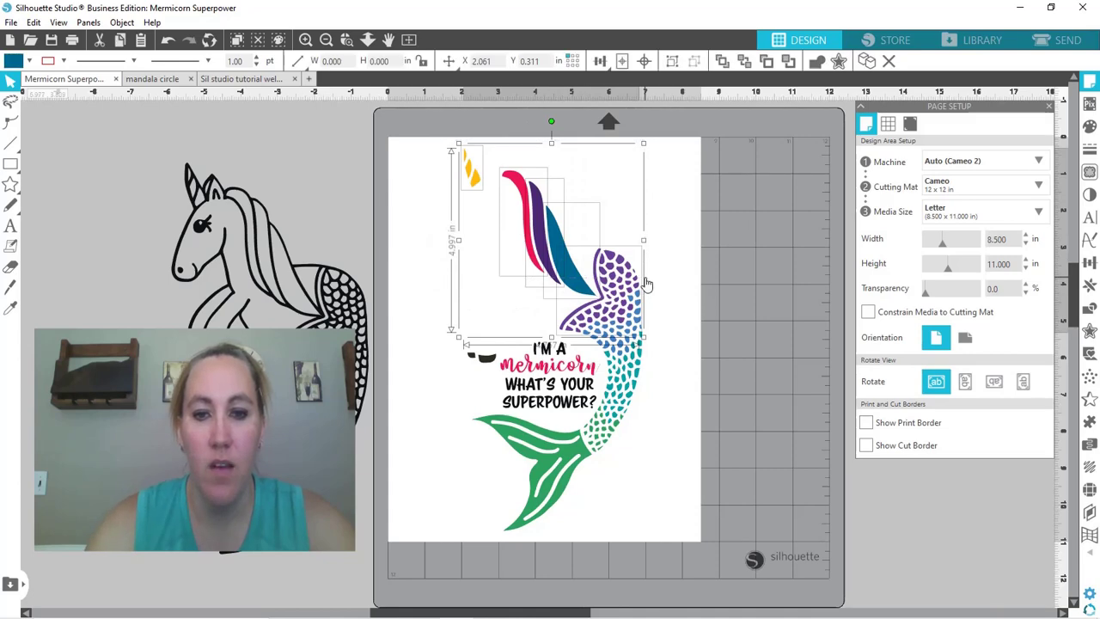
key(Delete)
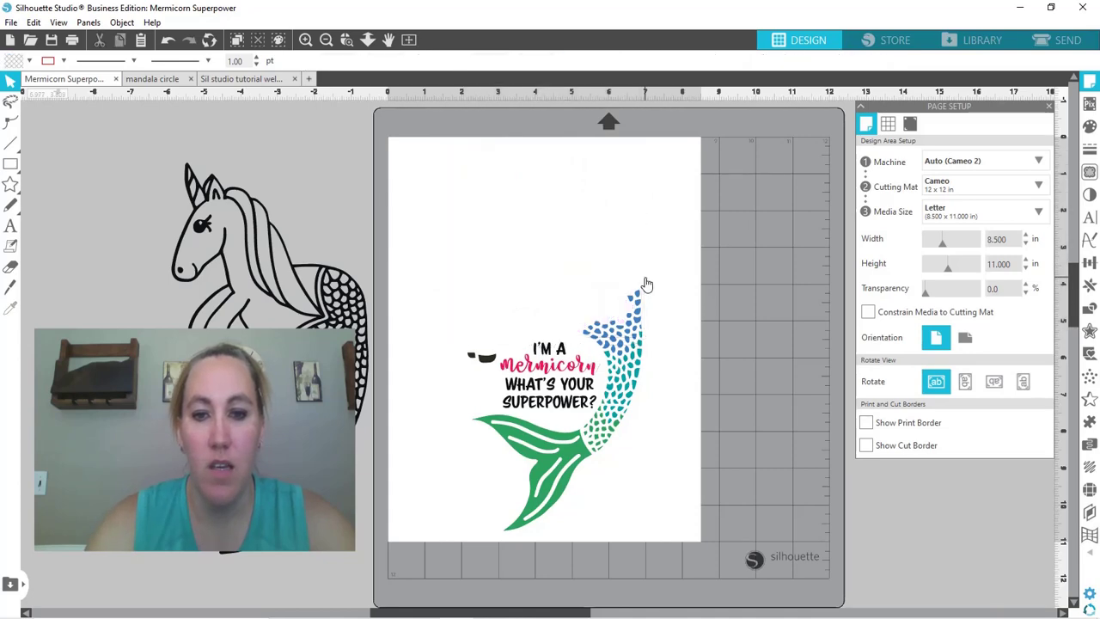
click(486, 359)
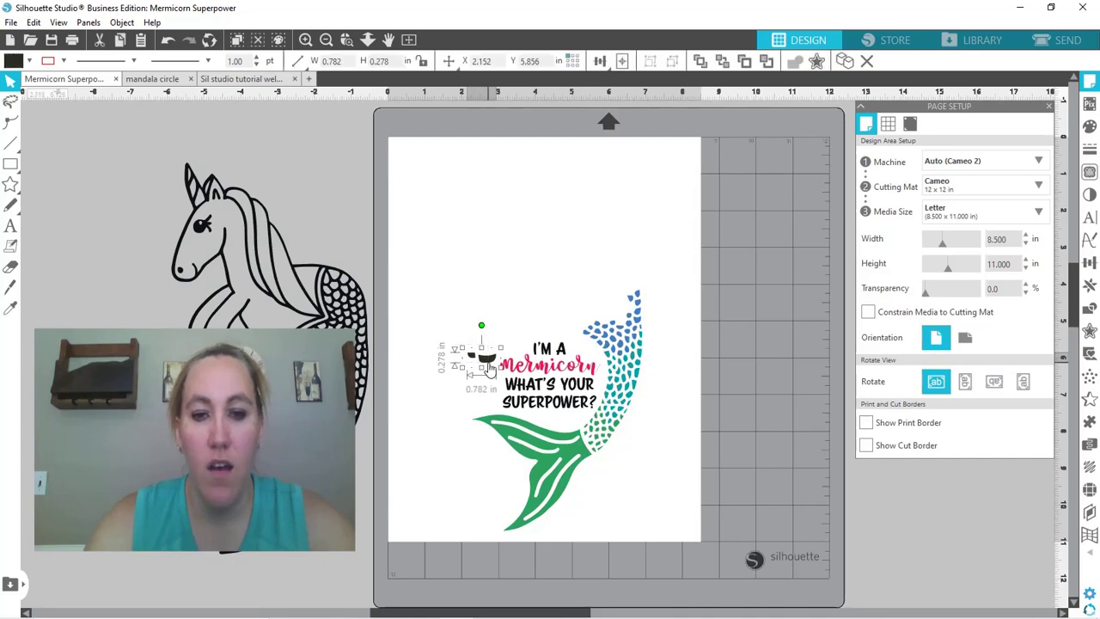
key(Delete)
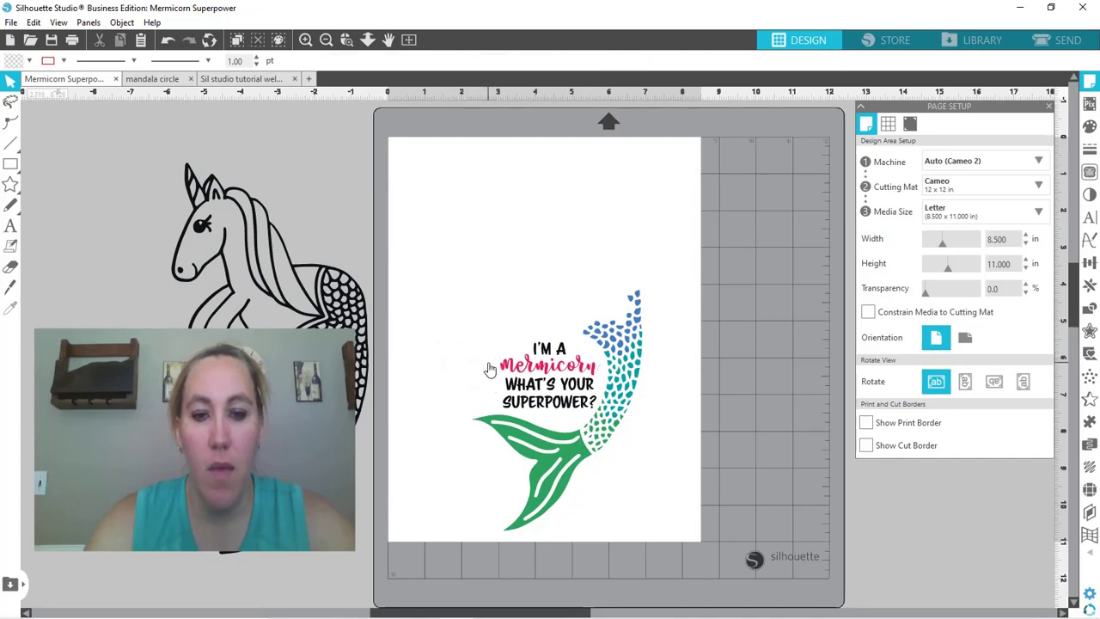
Step: Delete the green mermaid tail and remaining scale pieces, then return the outline drawing to the page
click(502, 454)
key(Delete)
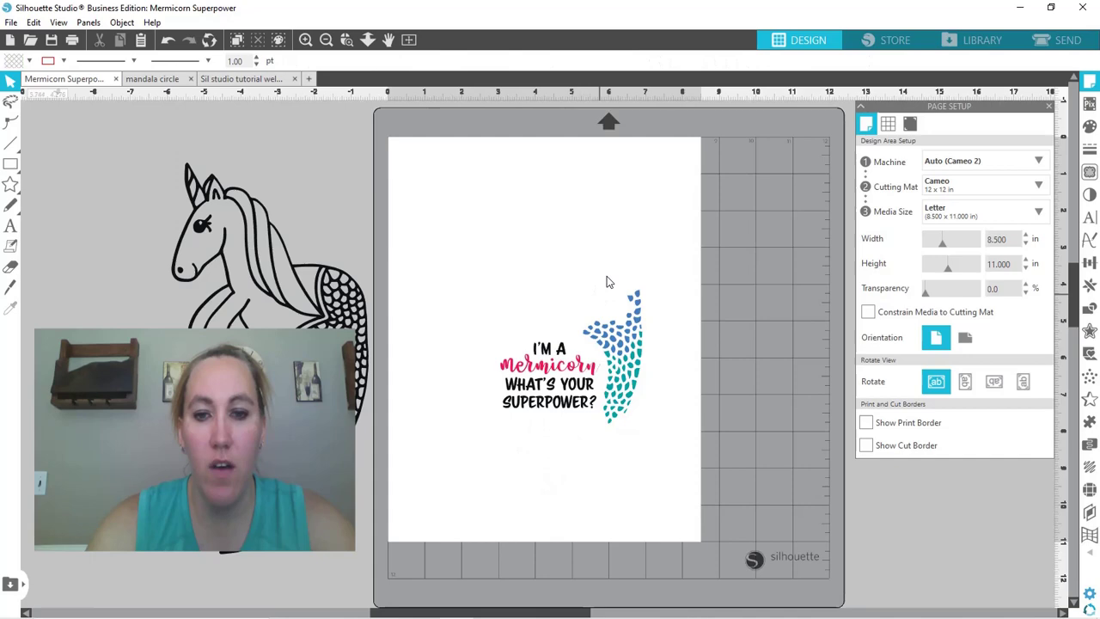
drag(607, 276, 658, 427)
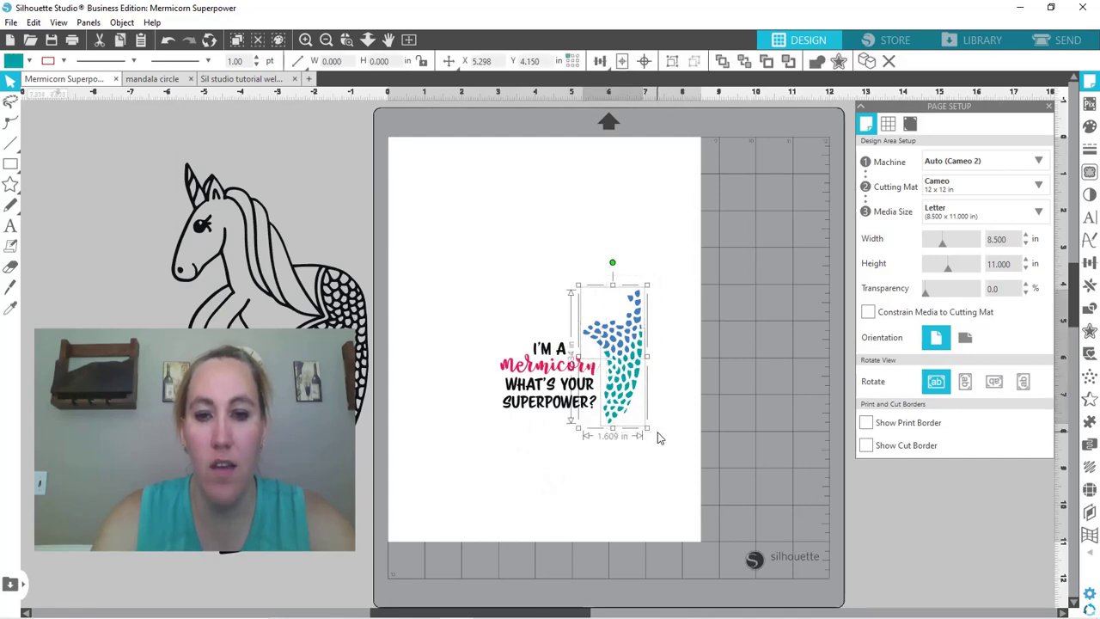
key(Delete)
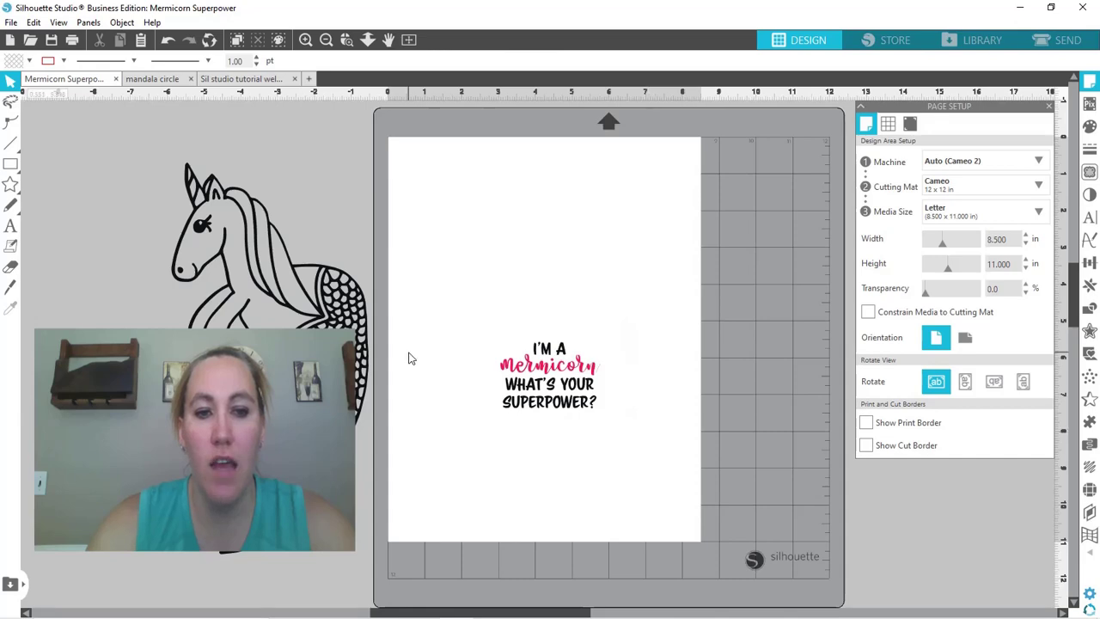
mouse_move(319, 324)
mouse_down()
mouse_move(580, 320)
mouse_move(607, 302)
mouse_move(594, 309)
mouse_up()
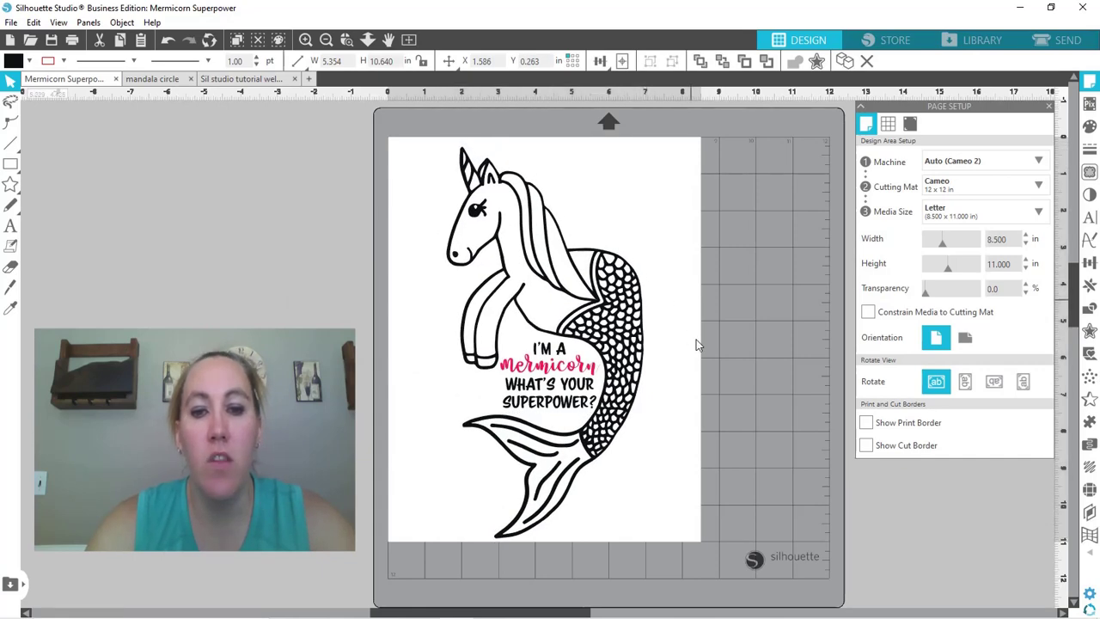
Step: Give the slogan text no fill, a black outline, and a 1.25 pt line width
click(540, 411)
click(539, 410)
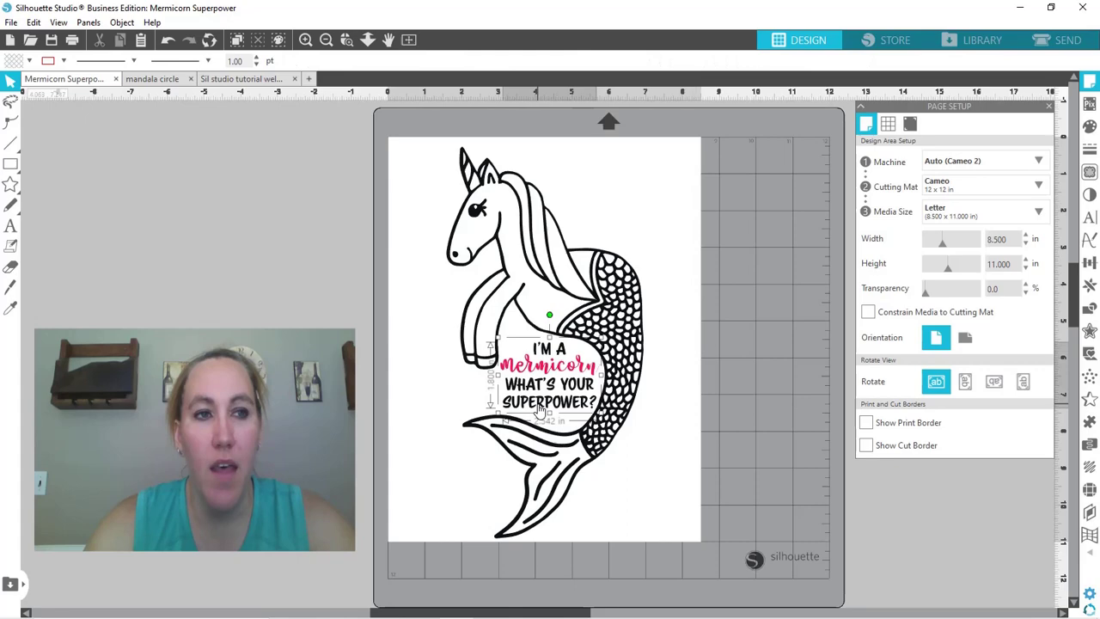
click(29, 61)
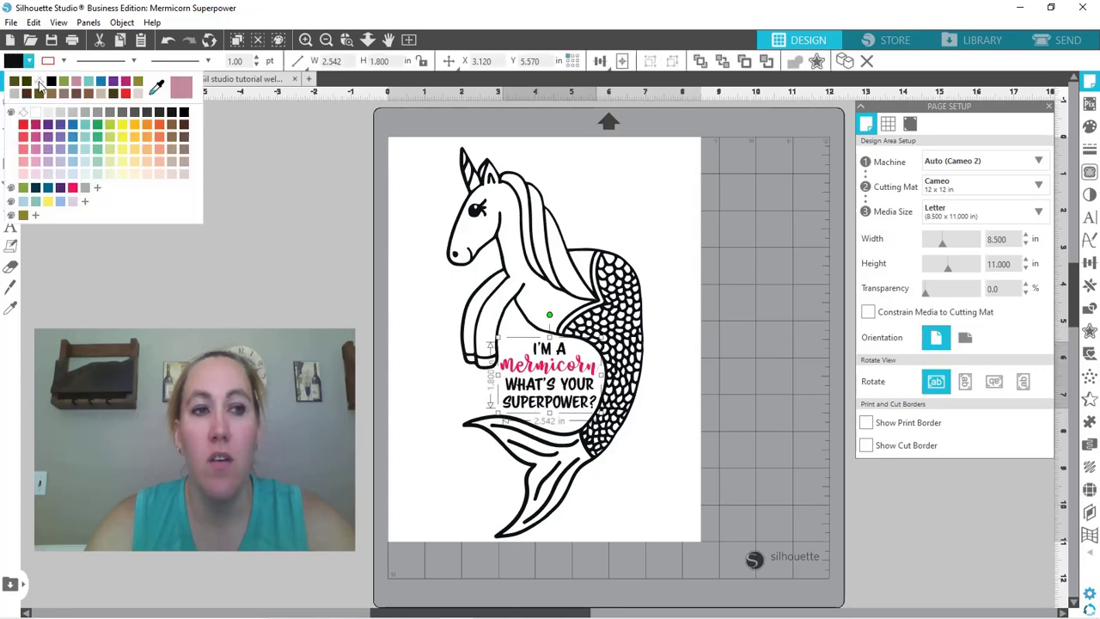
click(38, 83)
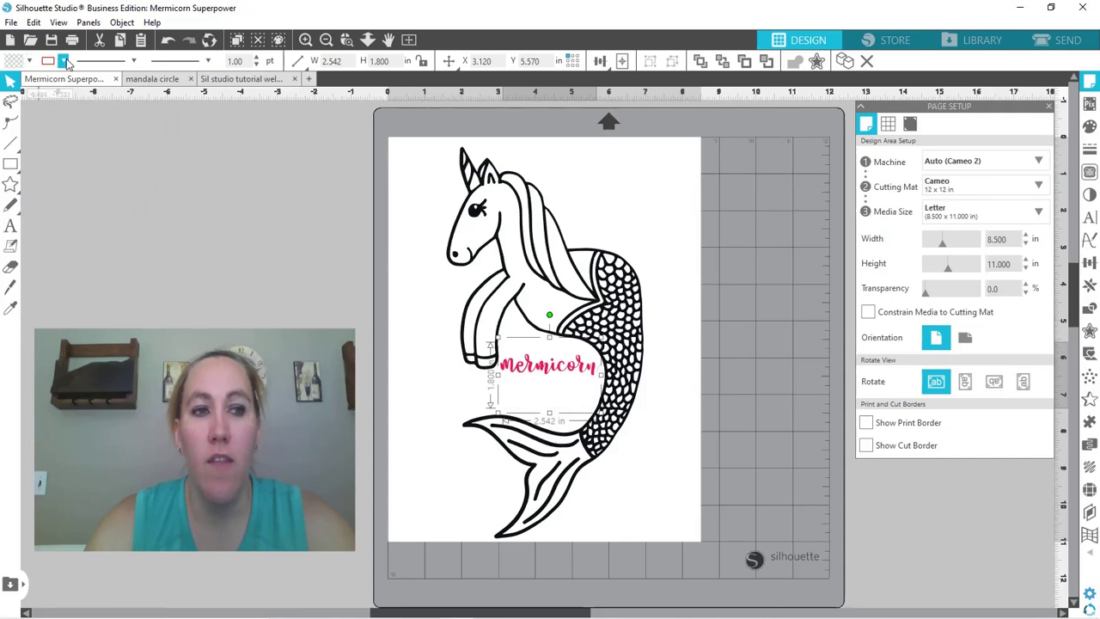
click(64, 61)
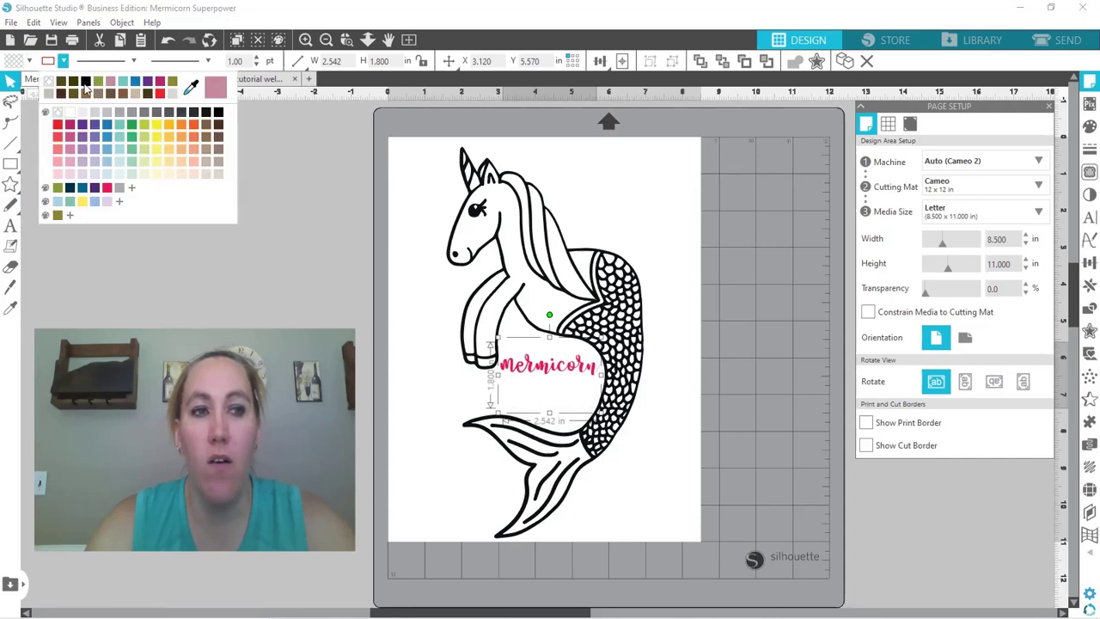
click(85, 83)
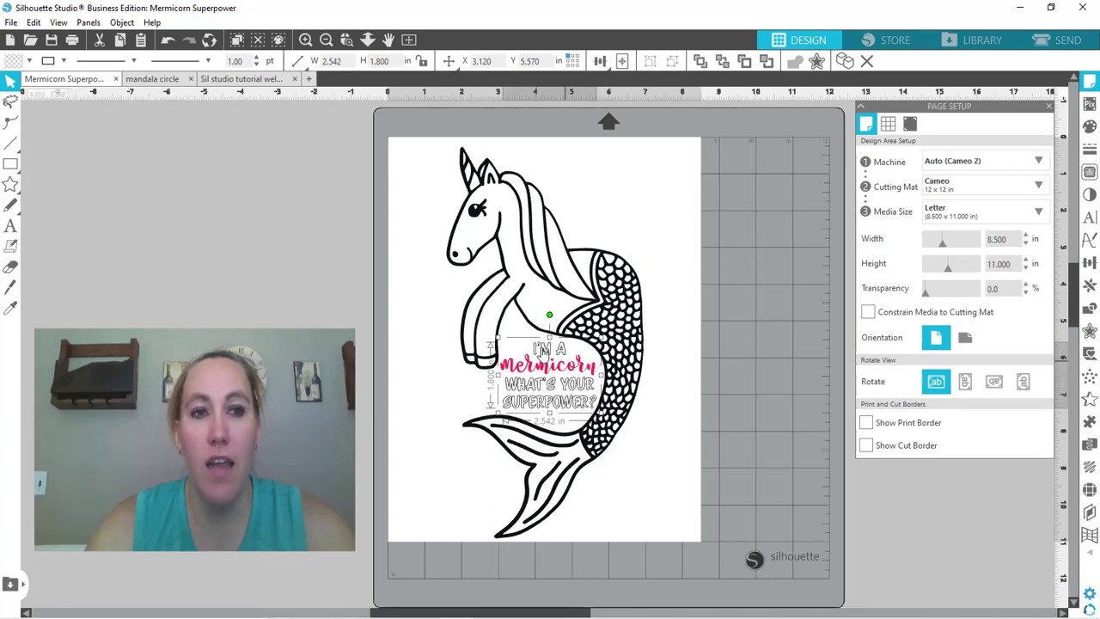
click(257, 57)
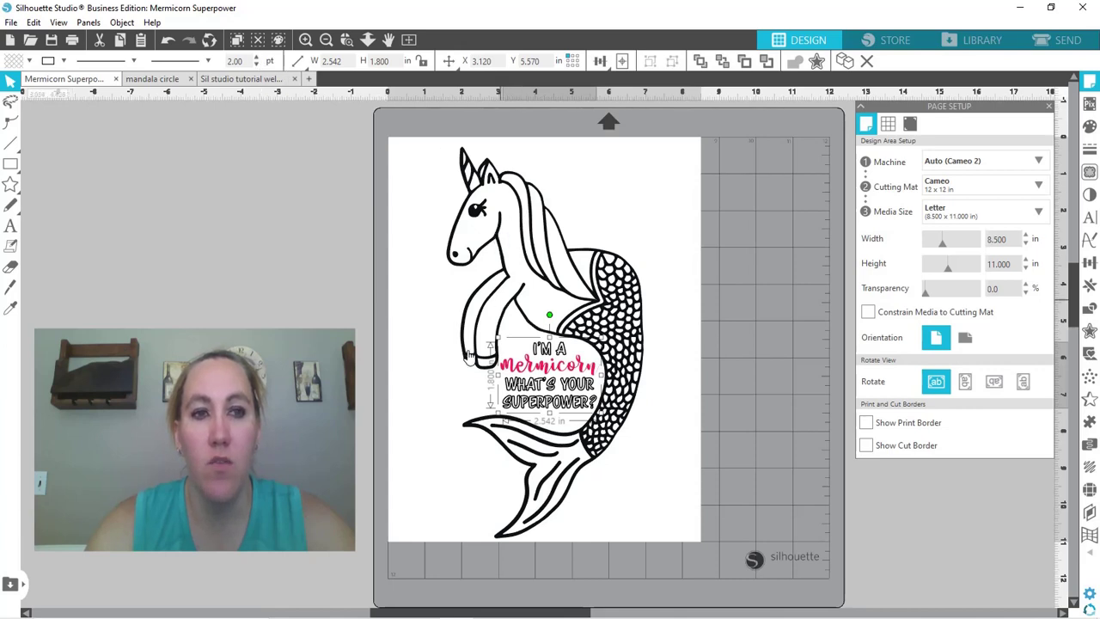
Step: Remove the fill from the pink 'mermicorn' word and give it a black outline
click(431, 376)
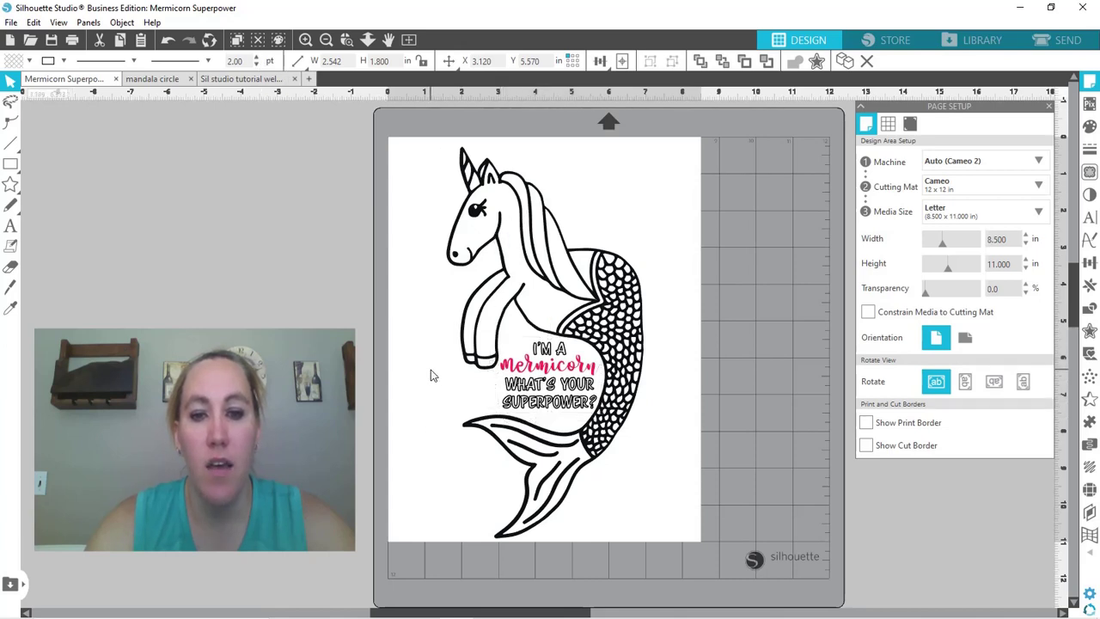
click(535, 372)
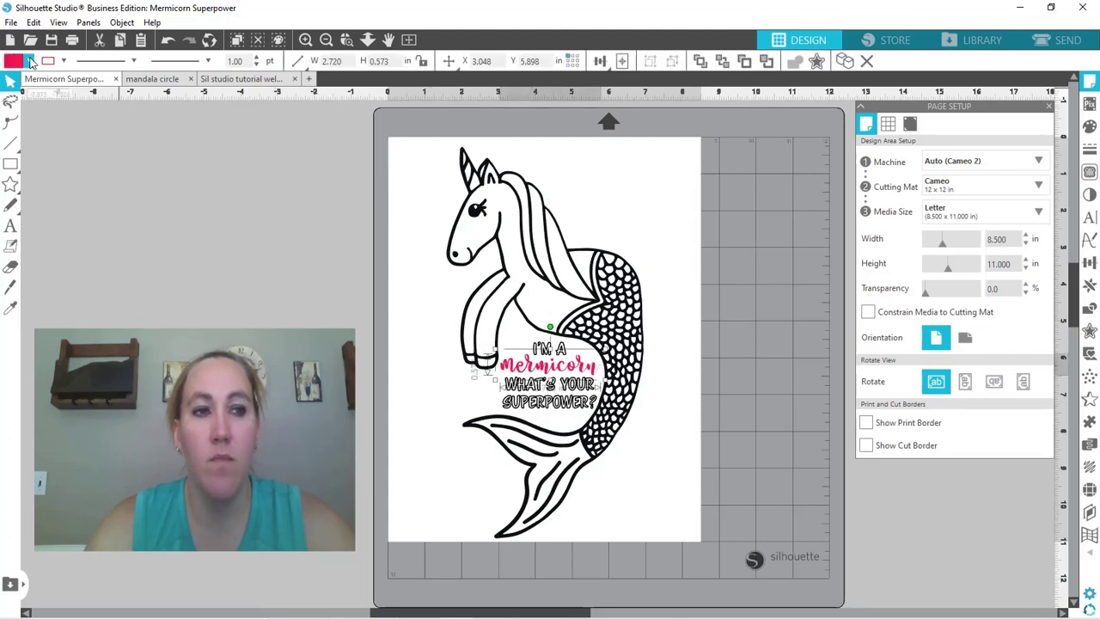
click(31, 62)
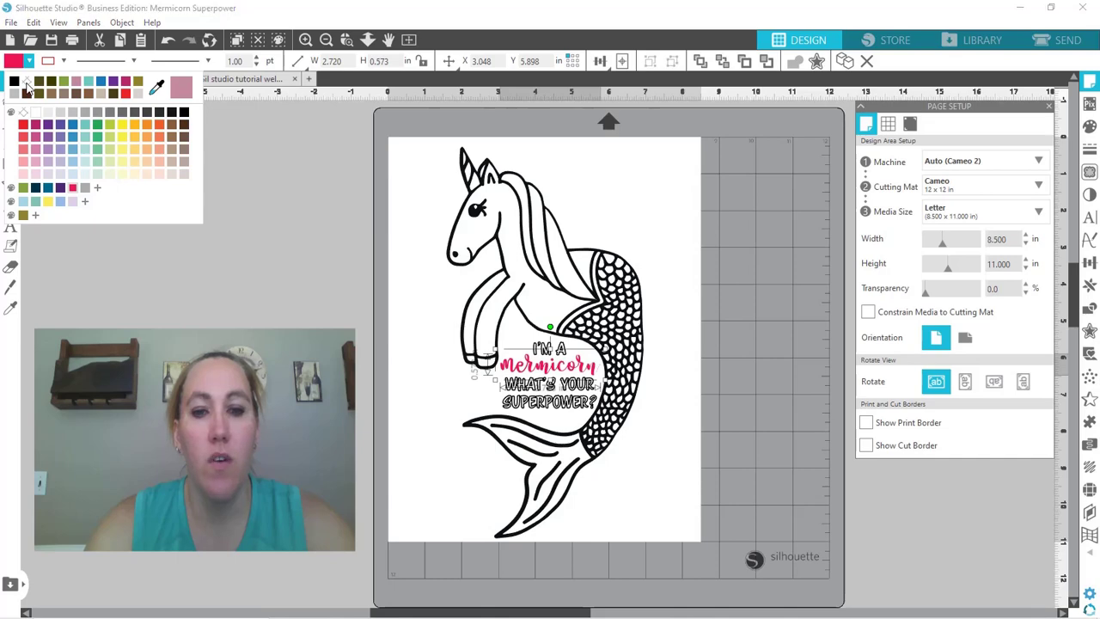
click(26, 83)
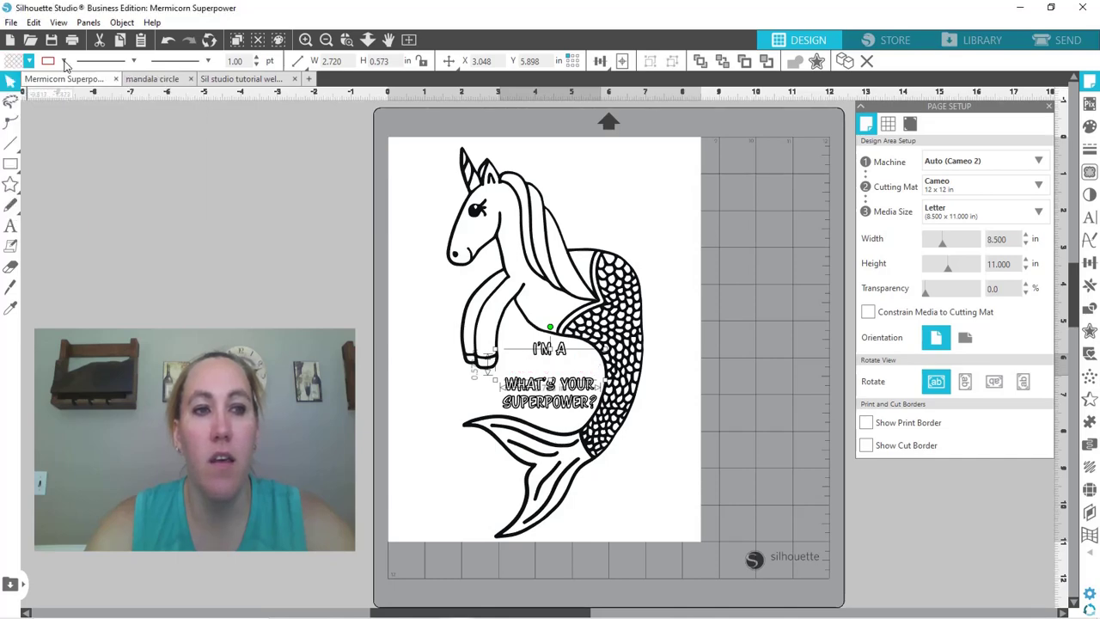
click(64, 67)
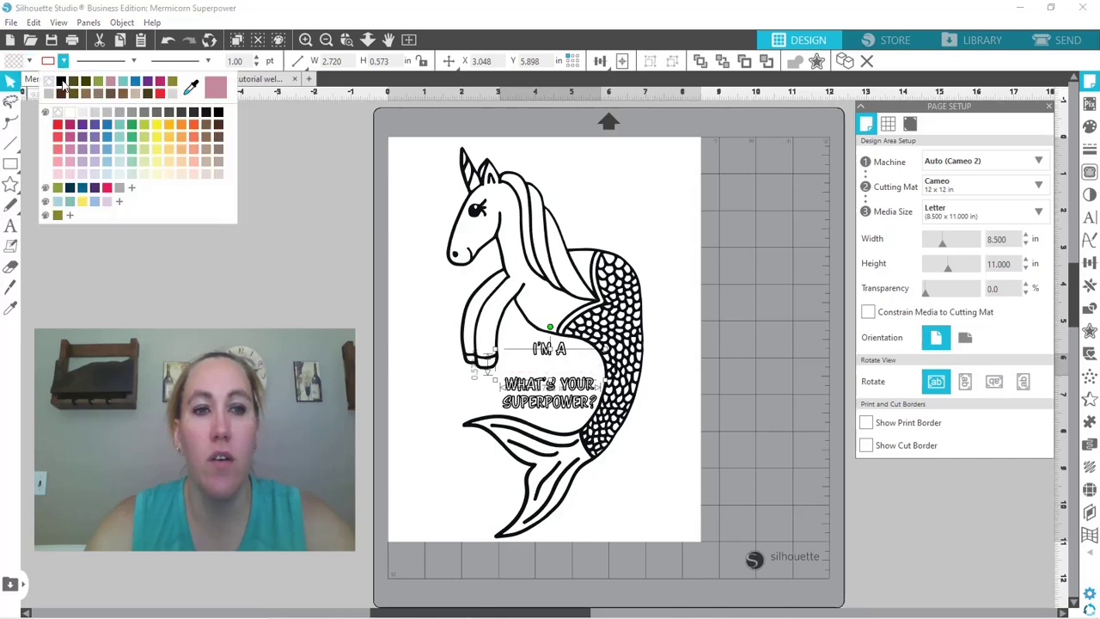
click(76, 83)
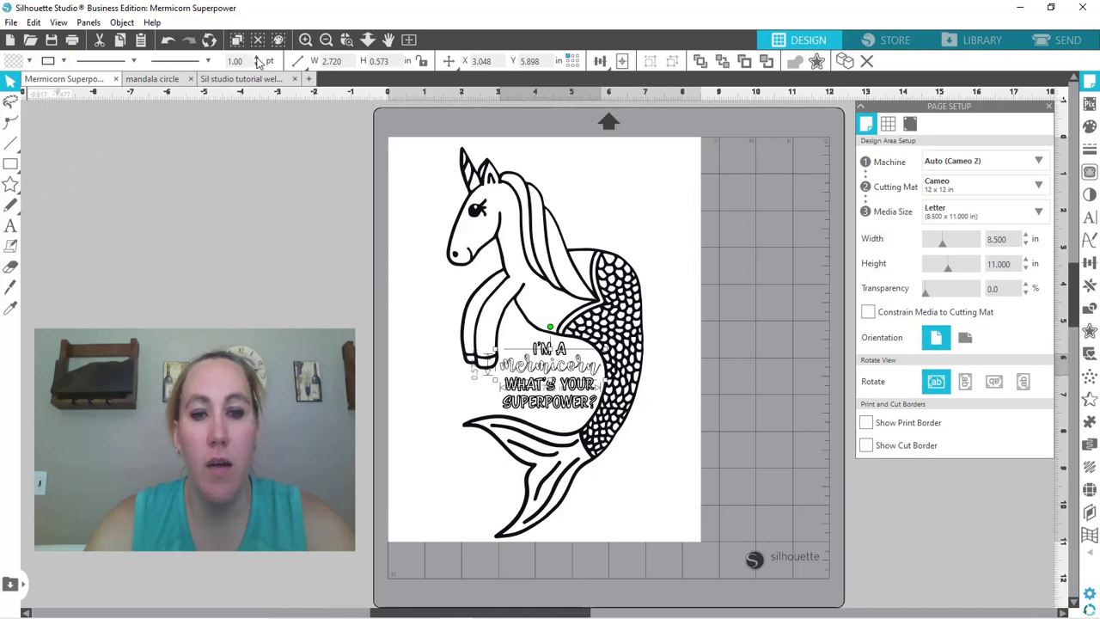
Step: Raise the word's line width to 2.00 pt and deselect to review the page
click(257, 59)
click(257, 58)
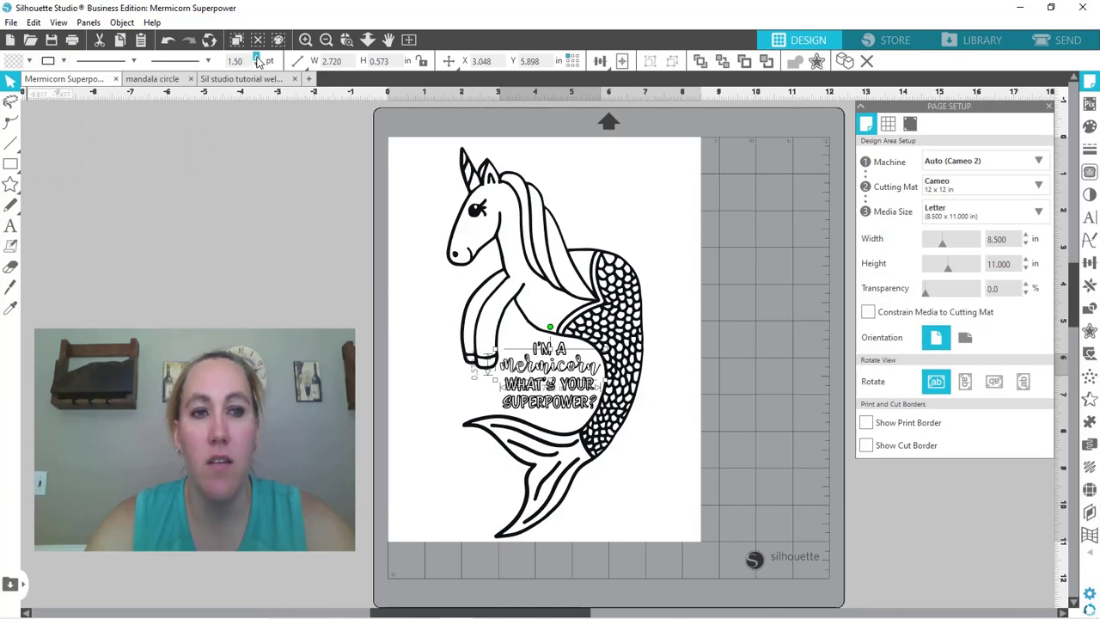
click(257, 58)
click(257, 59)
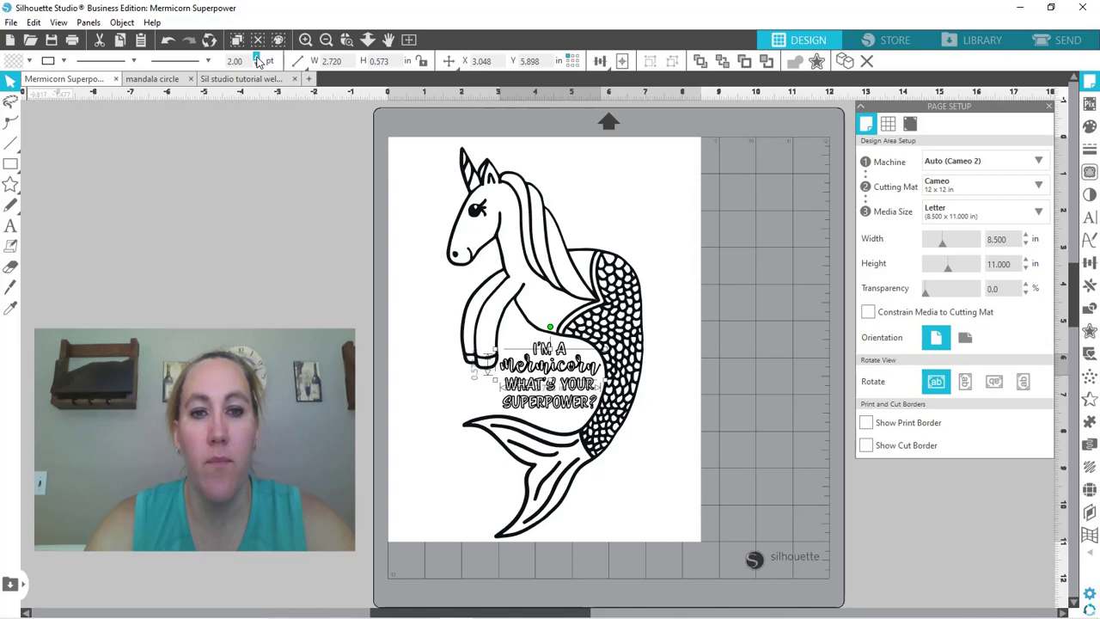
click(419, 160)
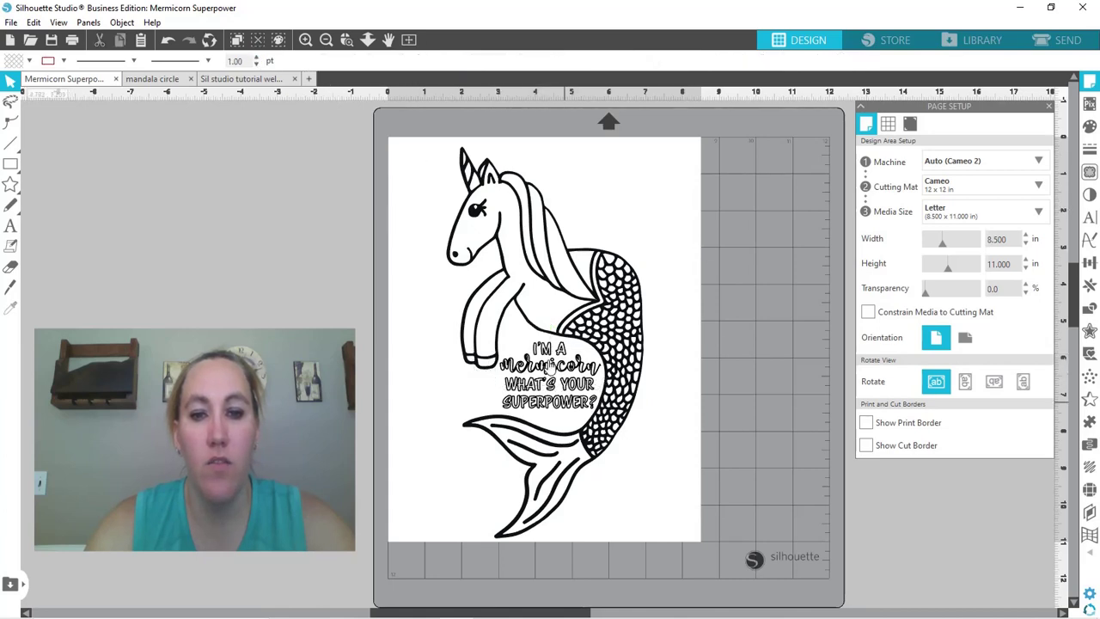
click(549, 371)
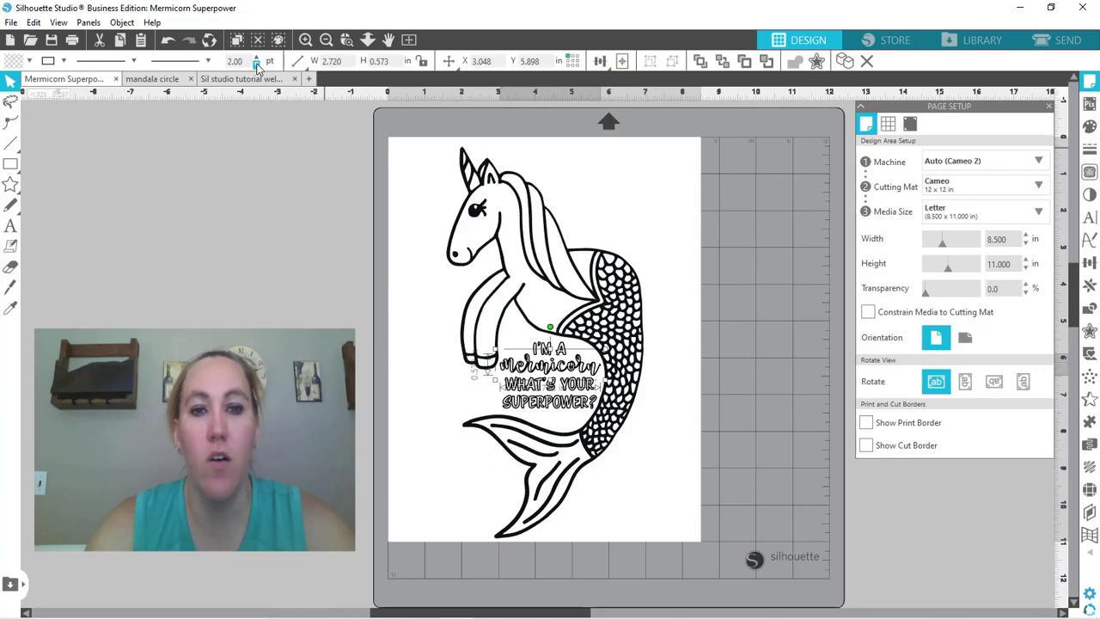
click(427, 204)
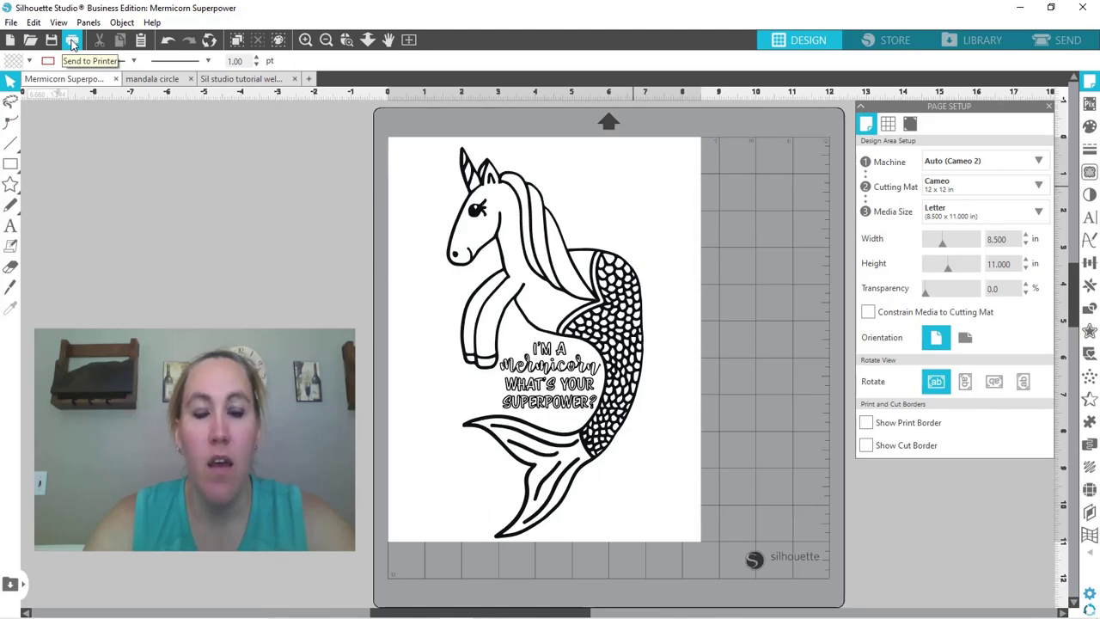
Step: Open the mandala circle document and set its media size to Letter, 8.500 × 11.000 in
click(173, 80)
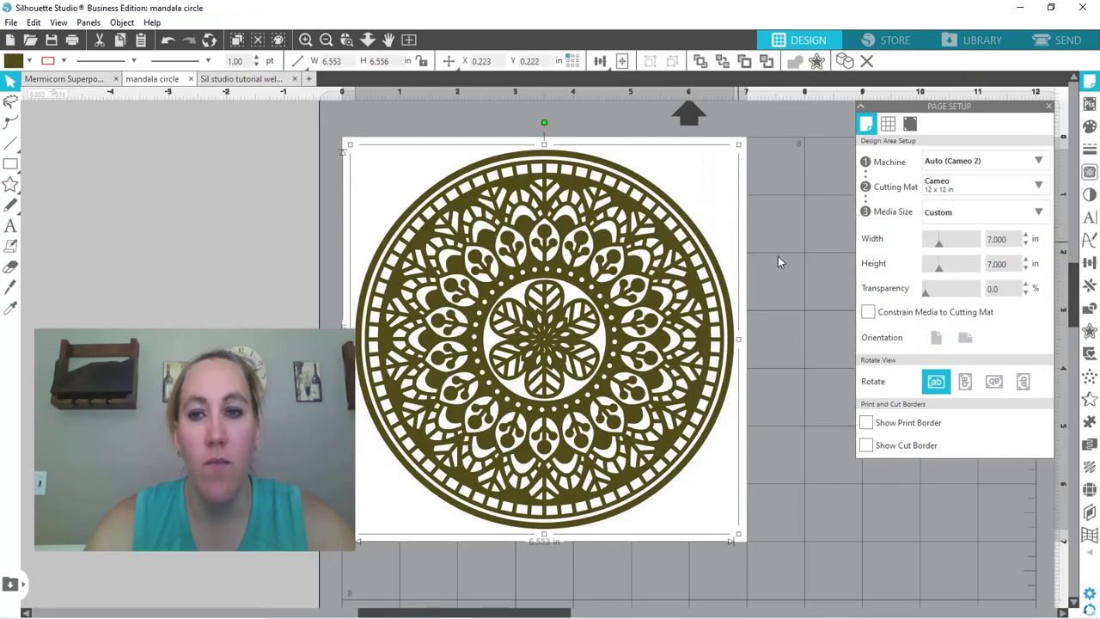
click(777, 256)
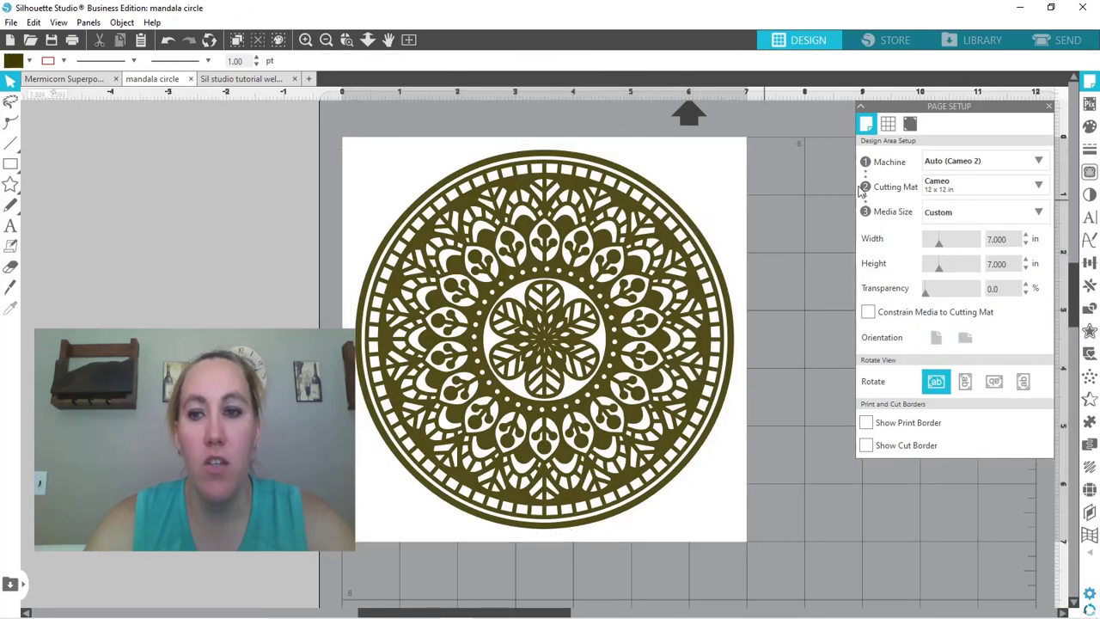
click(1022, 216)
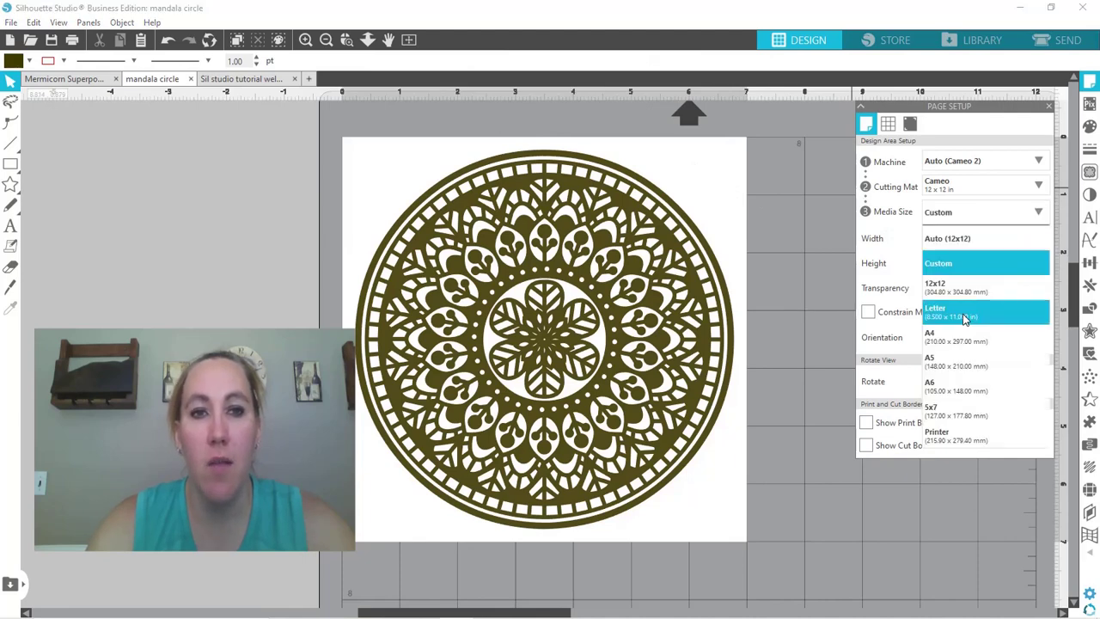
click(965, 317)
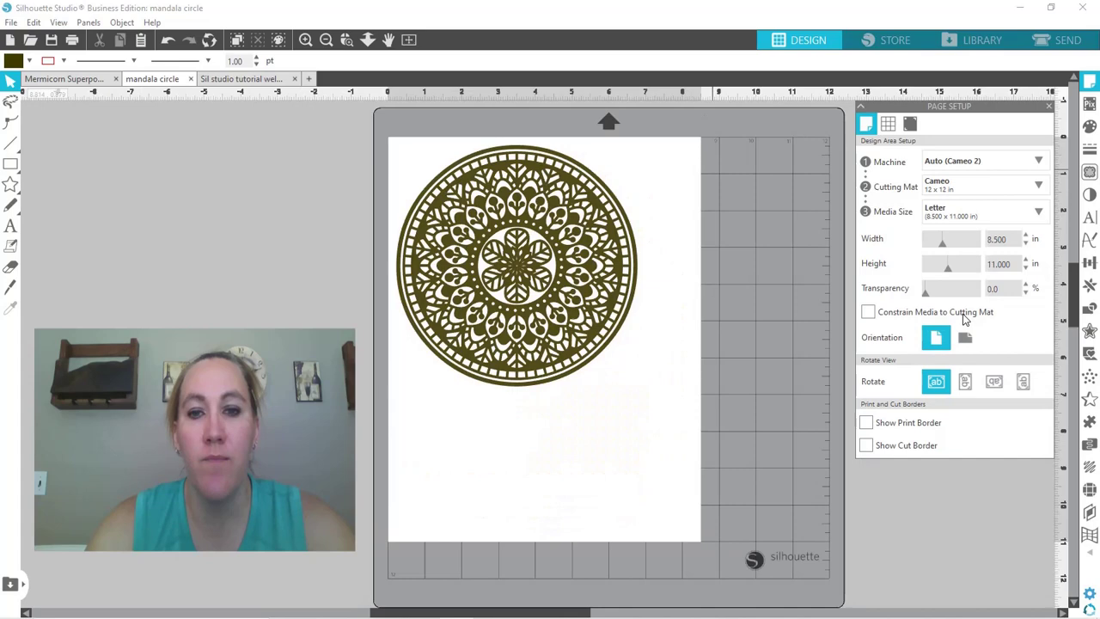
Step: Scale the mandala to about 8.104 × 8.107 in and center it across the Letter page
drag(577, 266, 599, 312)
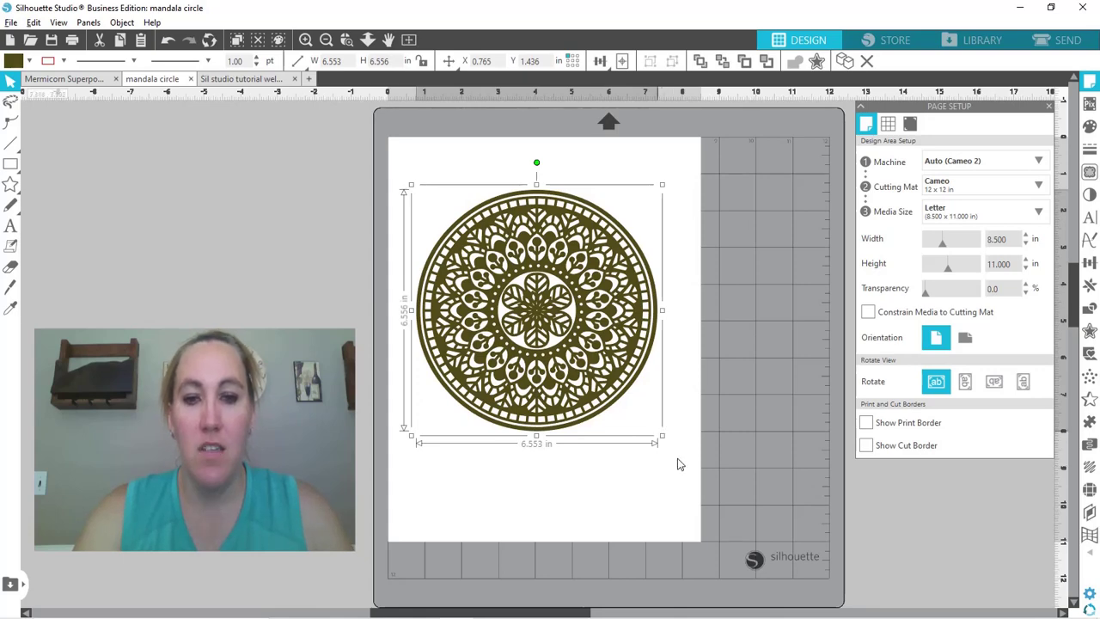
mouse_move(677, 464)
mouse_down()
mouse_move(694, 475)
mouse_move(689, 465)
mouse_up()
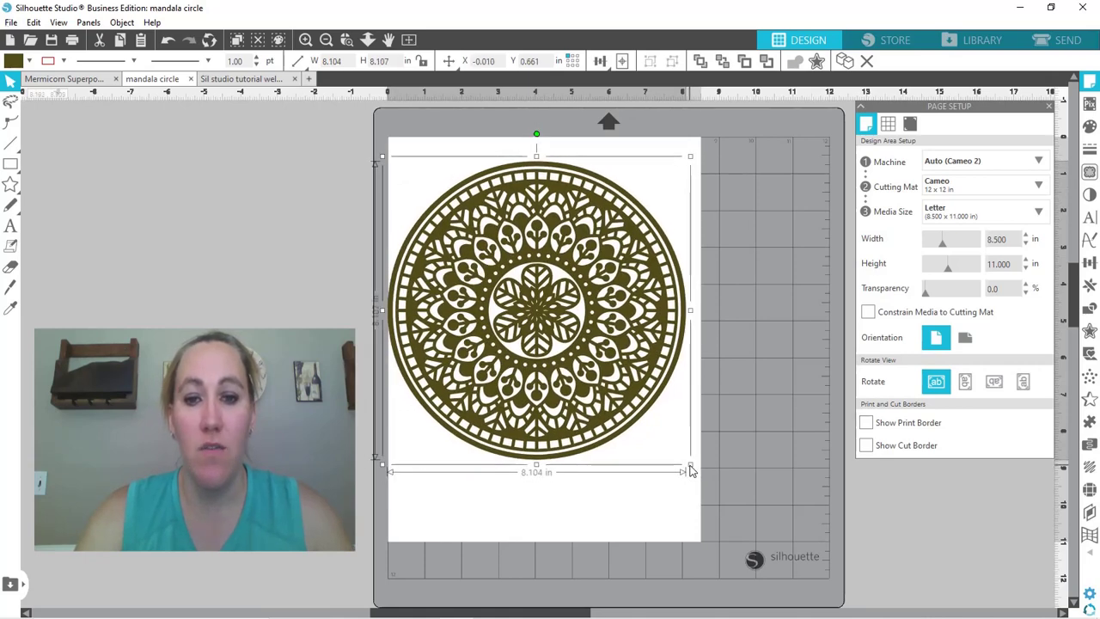
drag(640, 368, 650, 381)
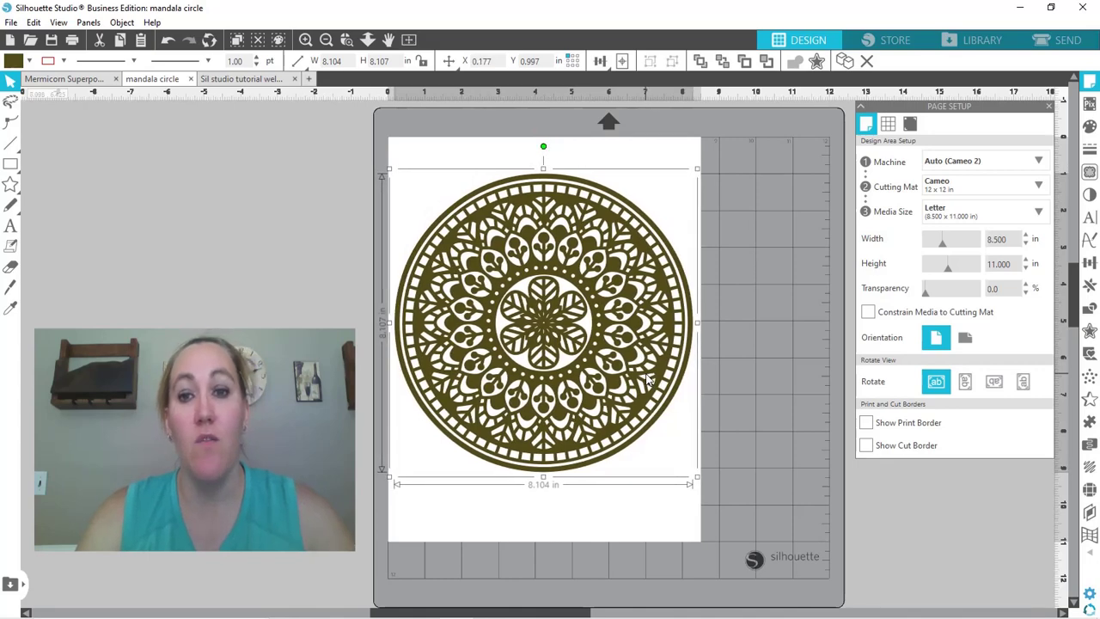
click(746, 281)
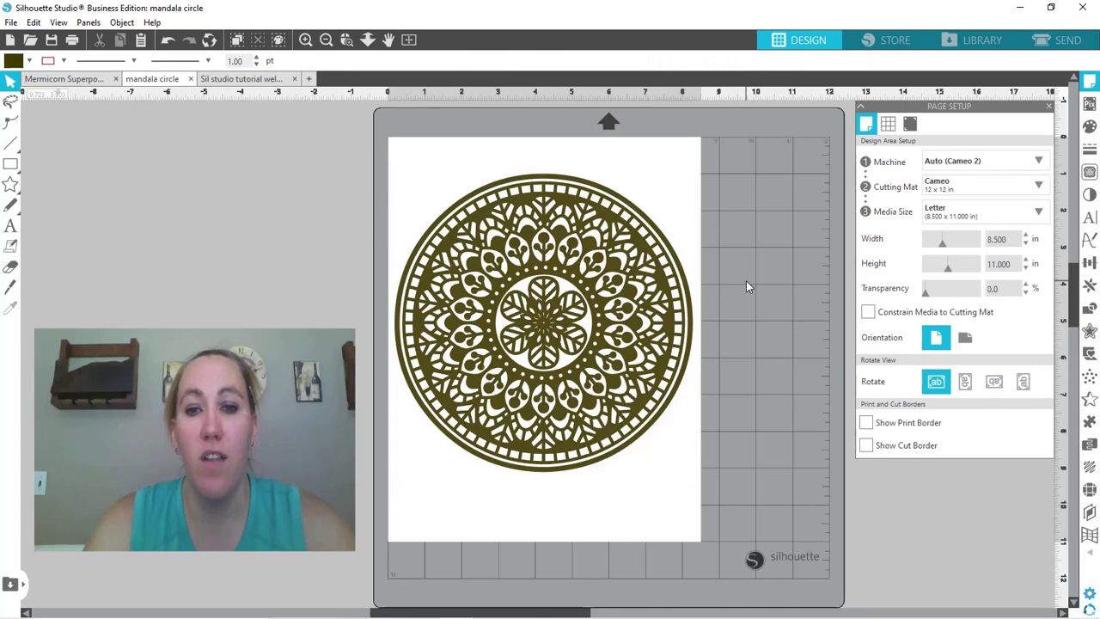
click(598, 213)
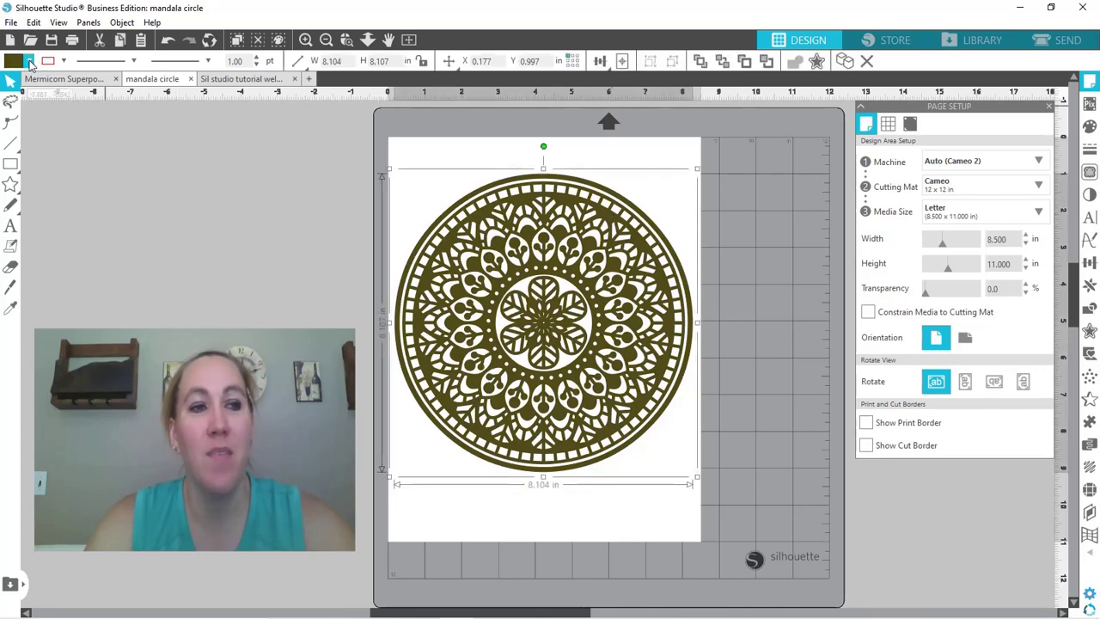
Step: Give the mandala no fill, black outlines, and a 1.25 pt line width
click(30, 62)
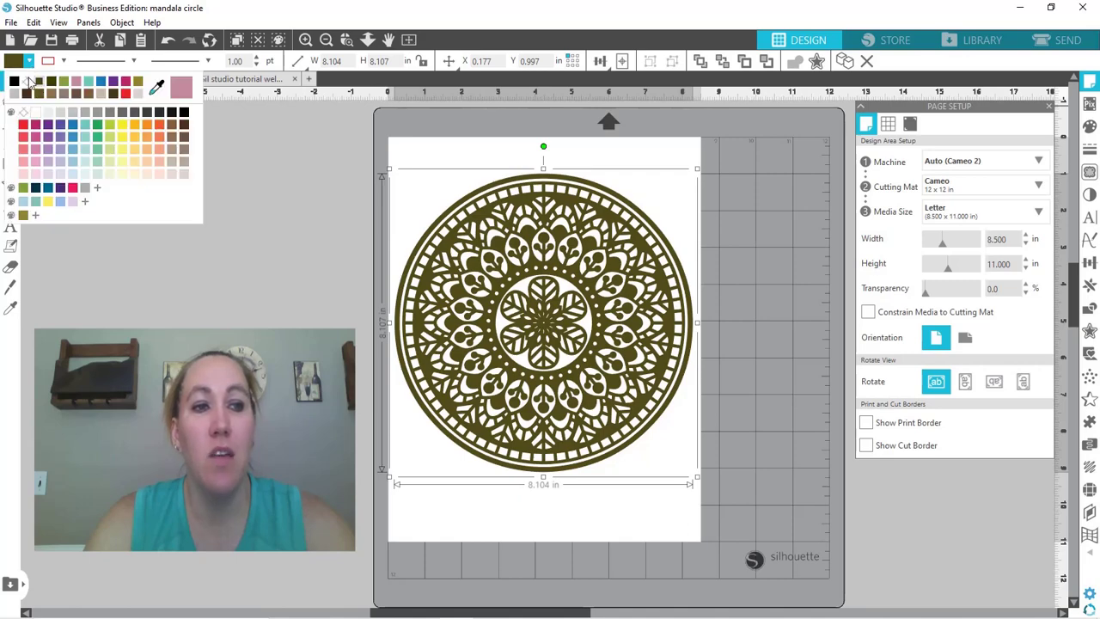
click(27, 82)
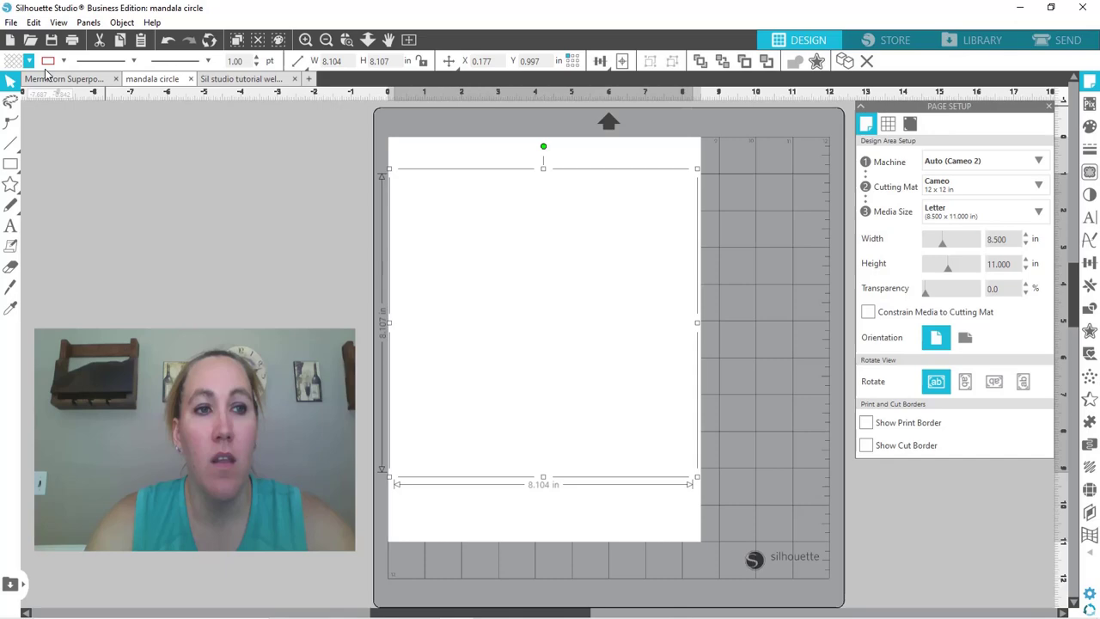
click(63, 62)
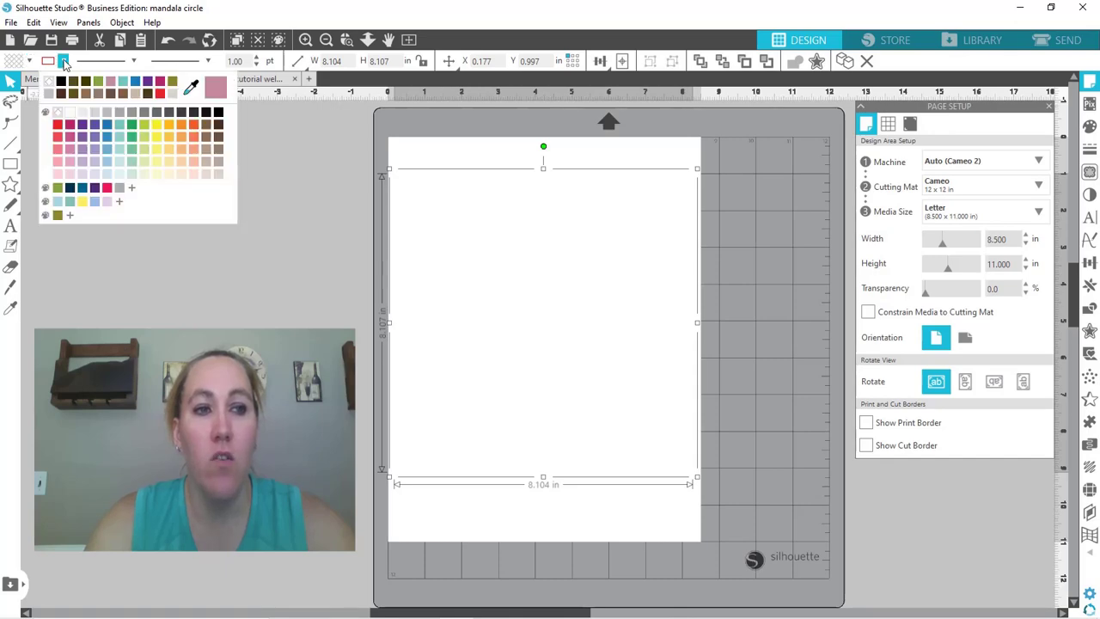
click(61, 81)
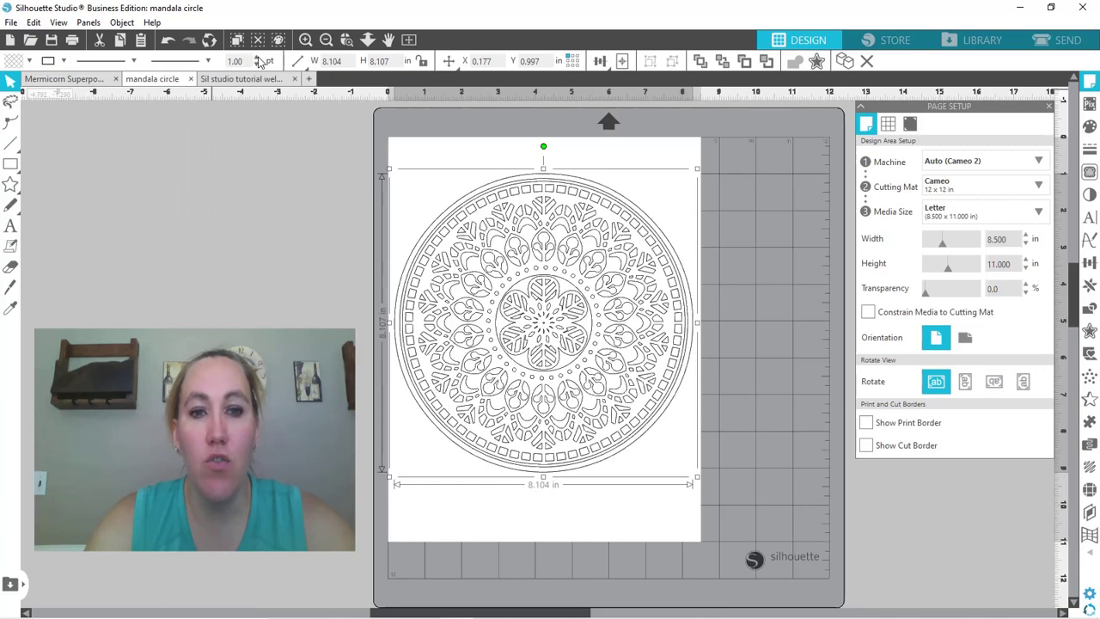
click(256, 57)
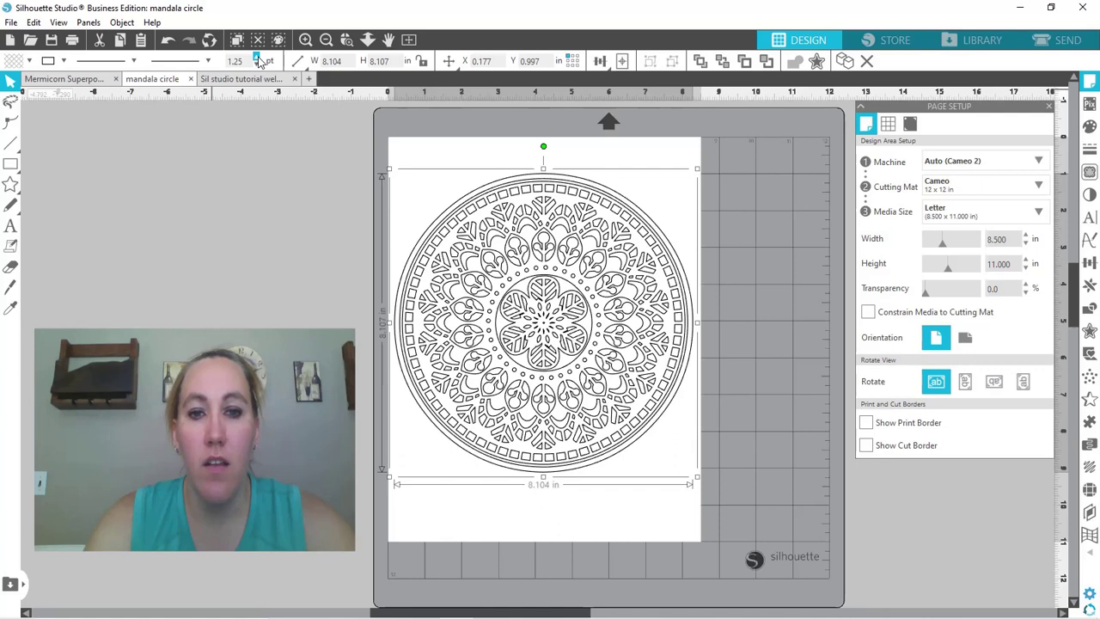
click(256, 58)
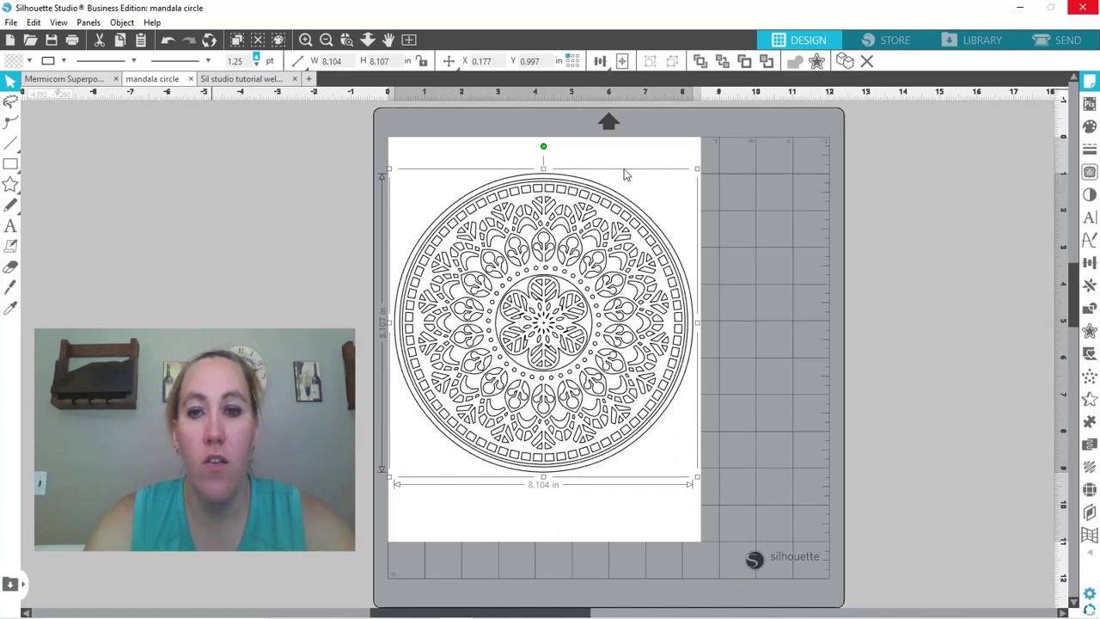
click(747, 213)
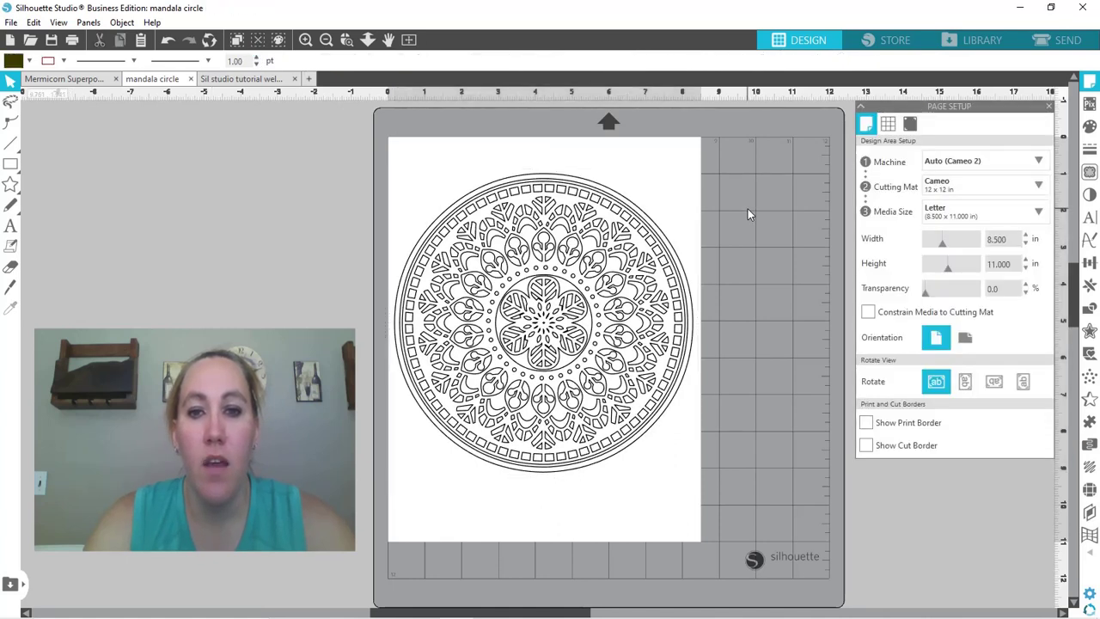